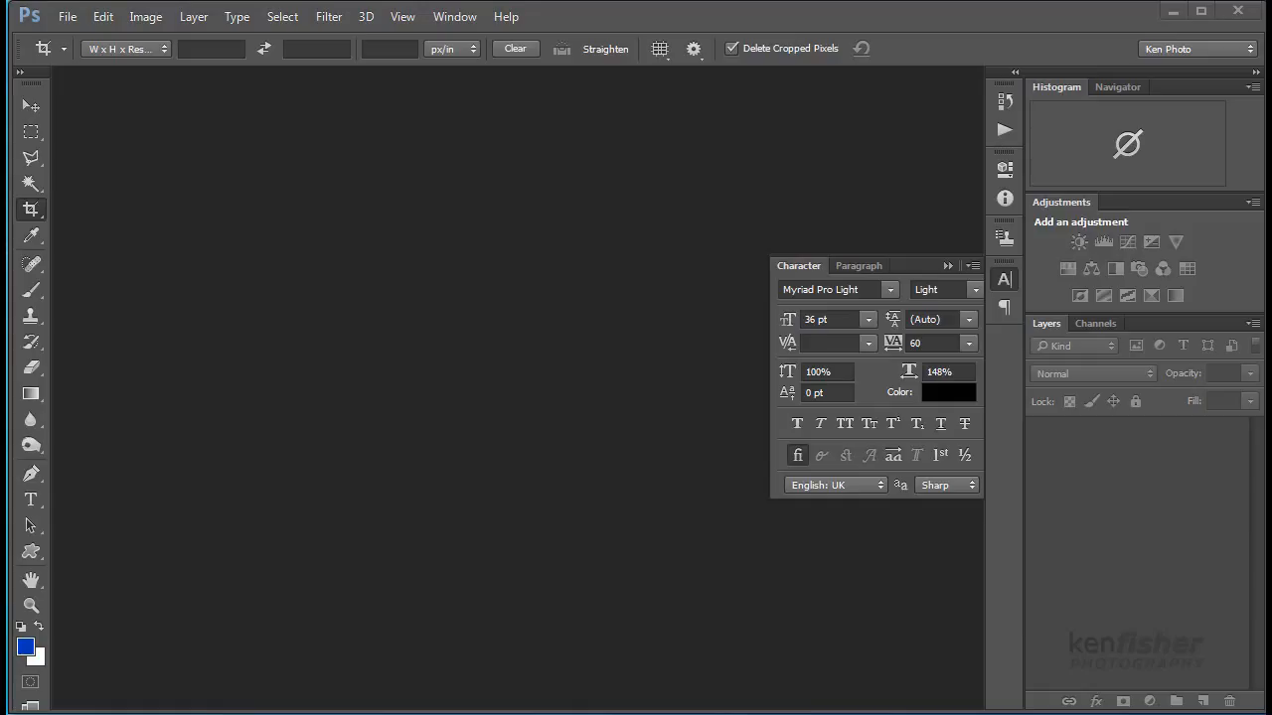
- Create a new A4 document, 210 × 297 mm at 300 ppi, with a white background
{"action": "left_click", "coordinate": [67, 15]}
{"action": "left_click", "coordinate": [83, 38]}
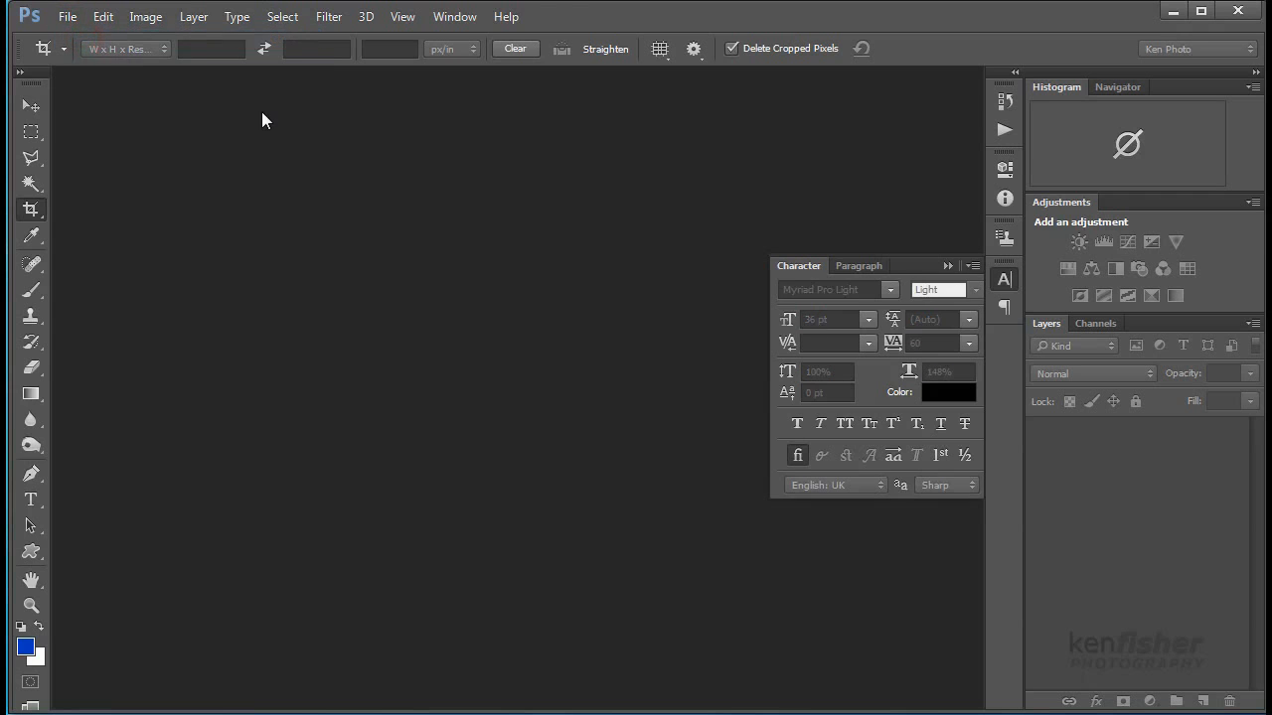
{"action": "left_click_drag", "start_coordinate": [367, 100], "coordinate": [509, 171]}
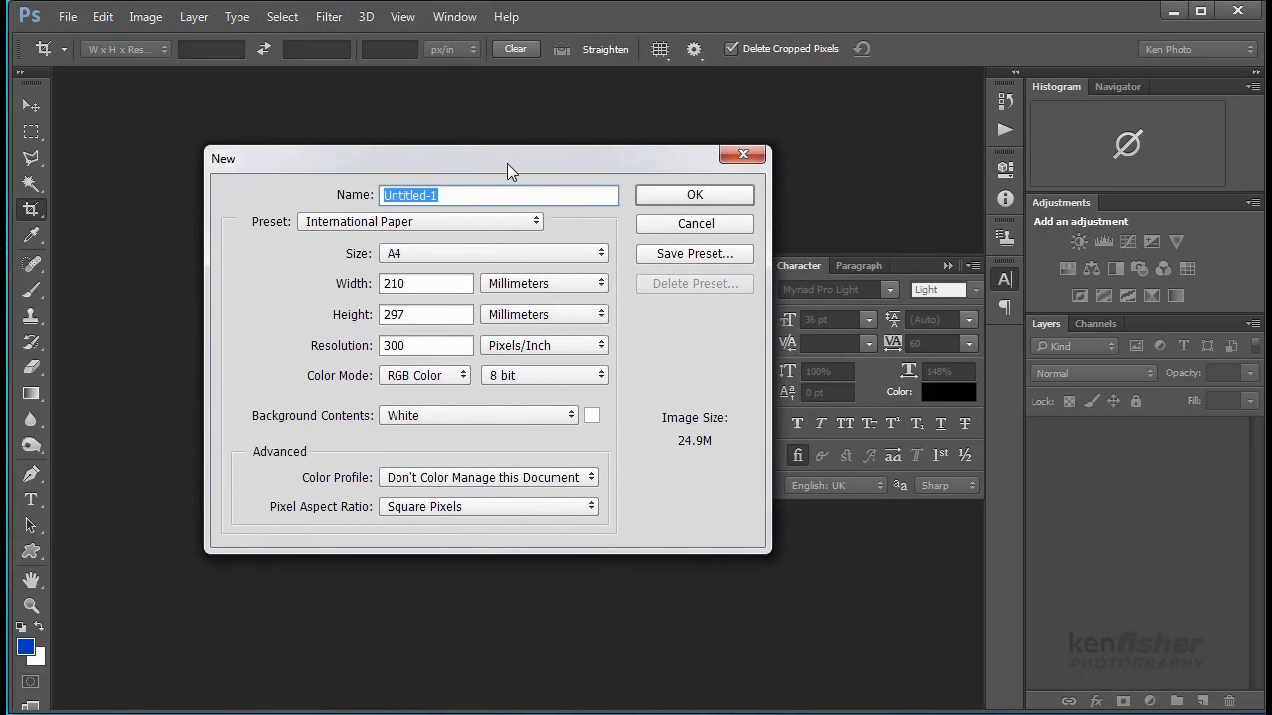
{"action": "left_click", "coordinate": [714, 196]}
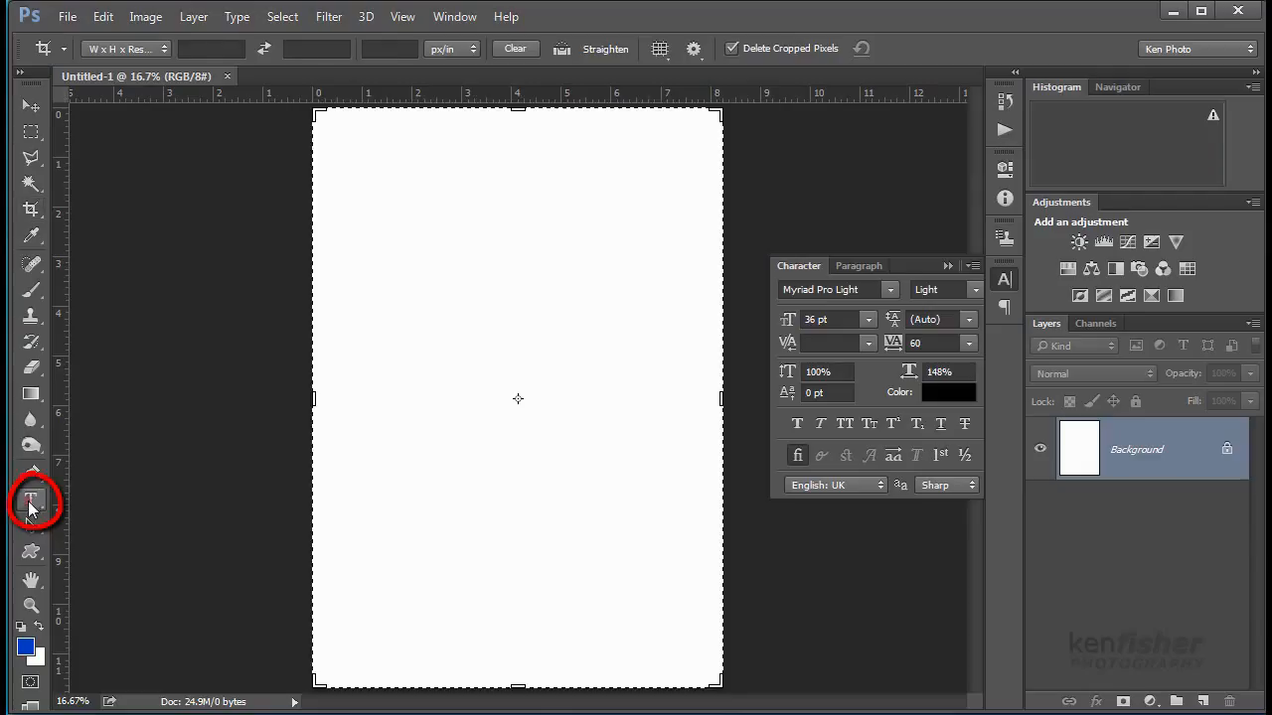
{"action": "left_click", "coordinate": [31, 499]}
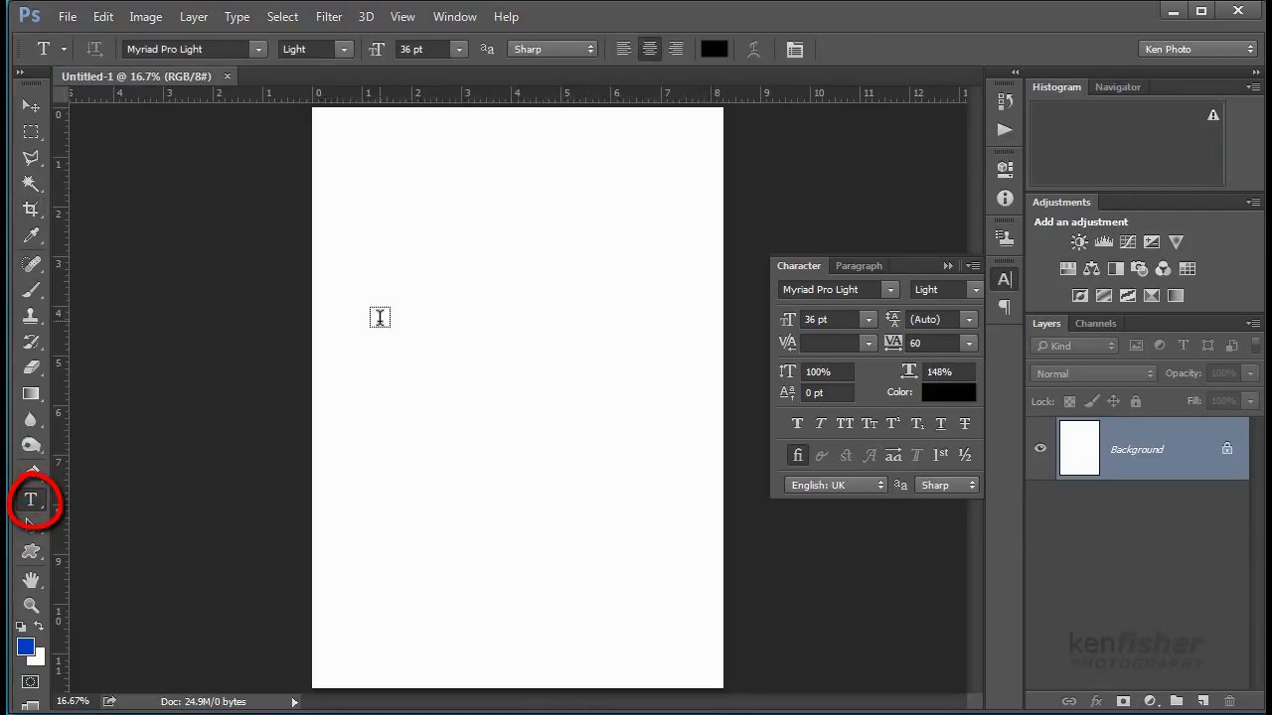
{"action": "left_click", "coordinate": [381, 325]}
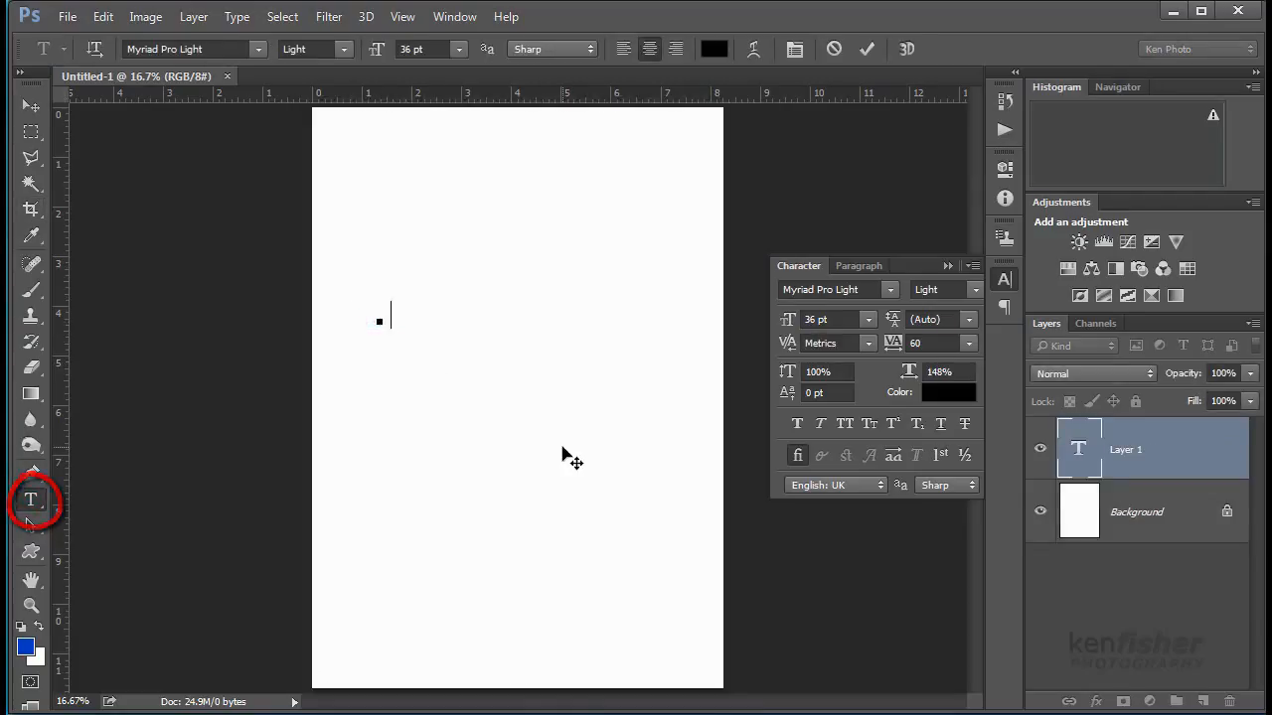
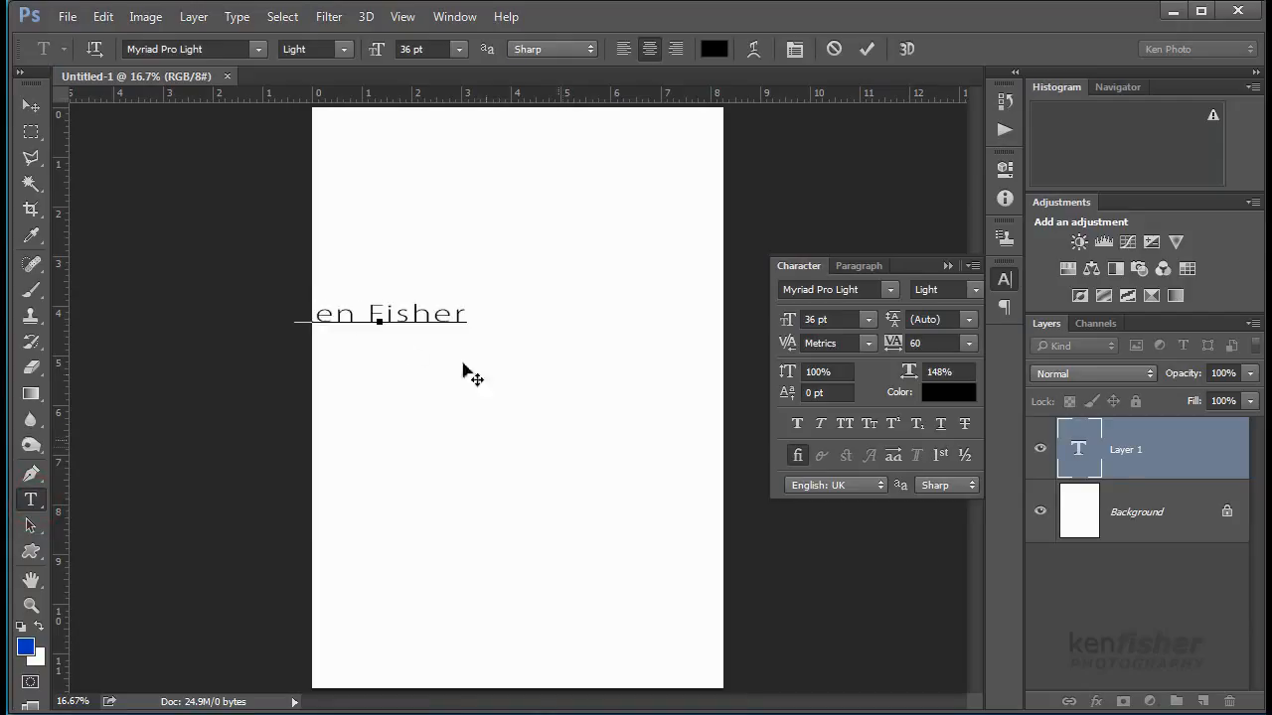
{"action": "mouse_move", "coordinate": [471, 388]}
{"action": "left_mouse_down"}
{"action": "mouse_move", "coordinate": [590, 406]}
{"action": "mouse_move", "coordinate": [604, 389]}
{"action": "mouse_move", "coordinate": [600, 333]}
{"action": "left_mouse_up"}
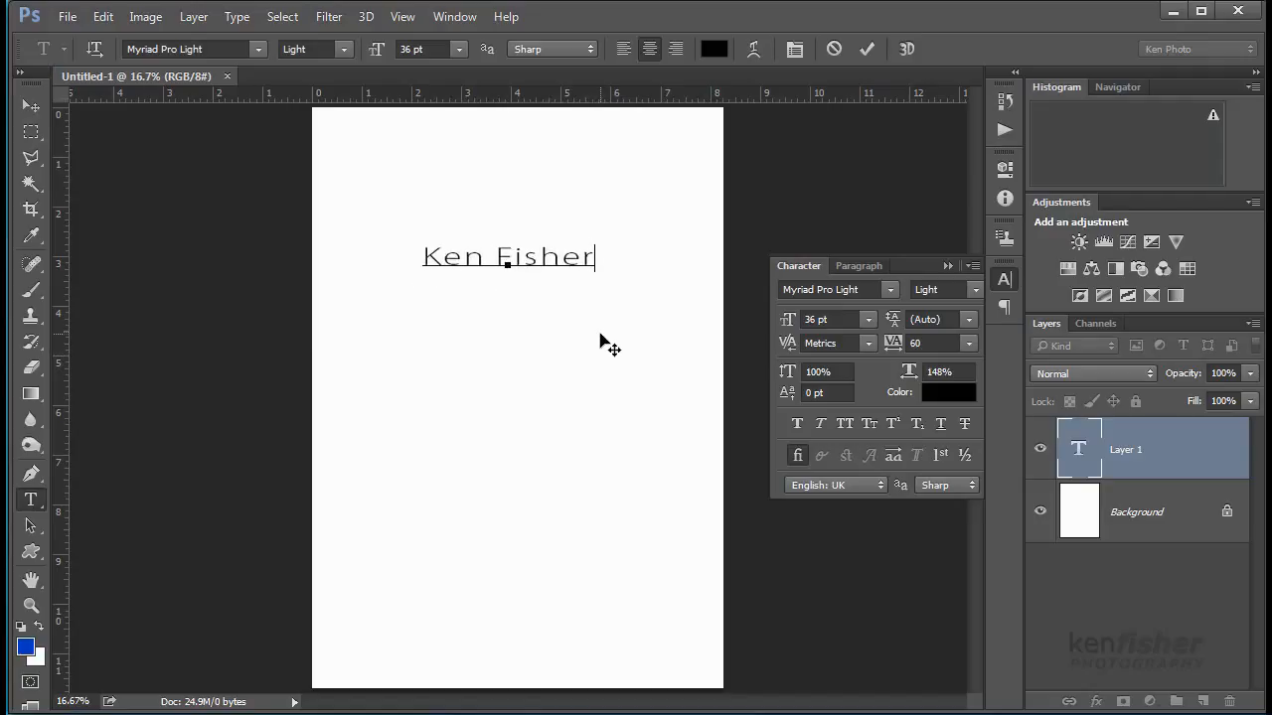
{"action": "key", "text": "ctrl+Return"}
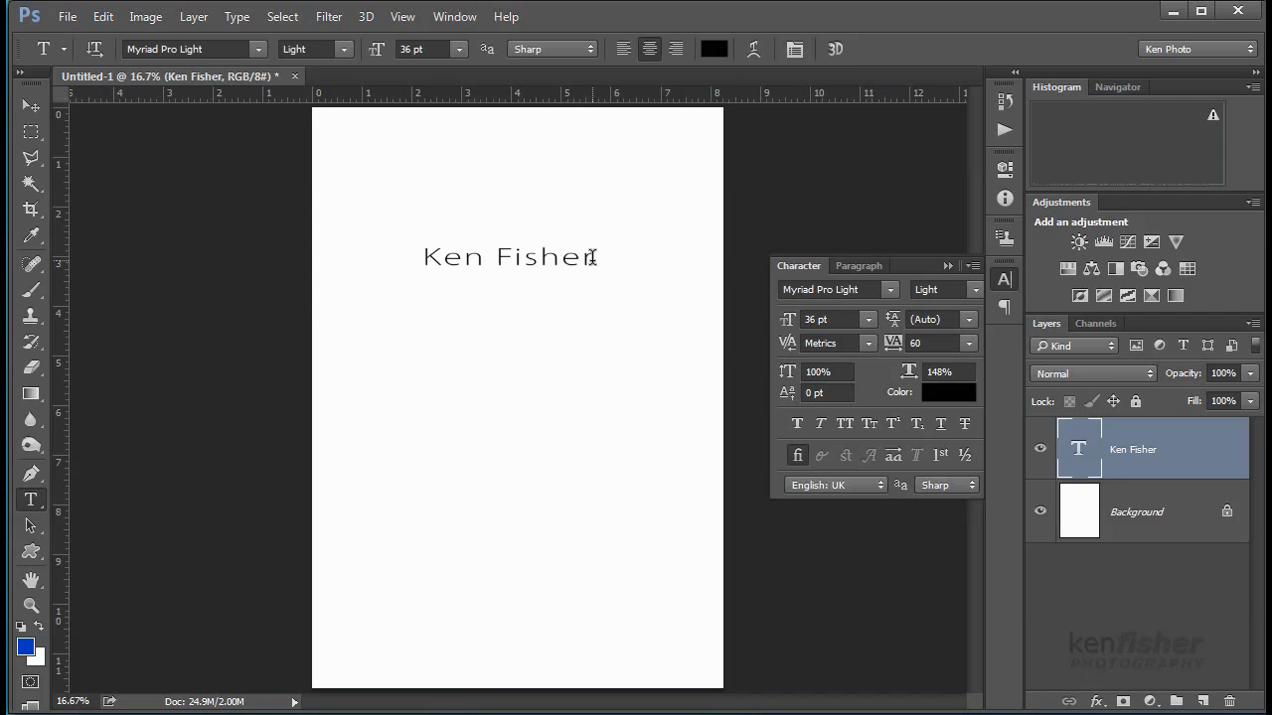
{"action": "left_click_drag", "start_coordinate": [592, 257], "coordinate": [398, 244]}
{"action": "left_click", "coordinate": [259, 49]}
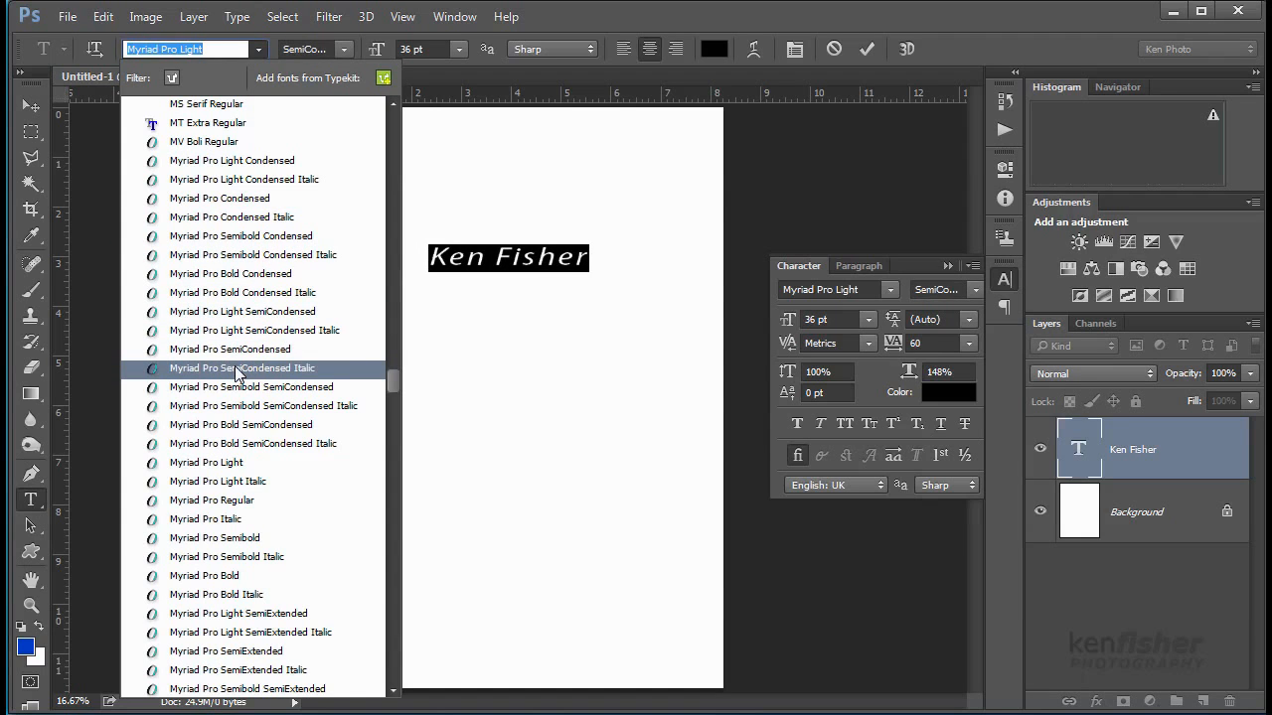
{"action": "left_click", "coordinate": [220, 145]}
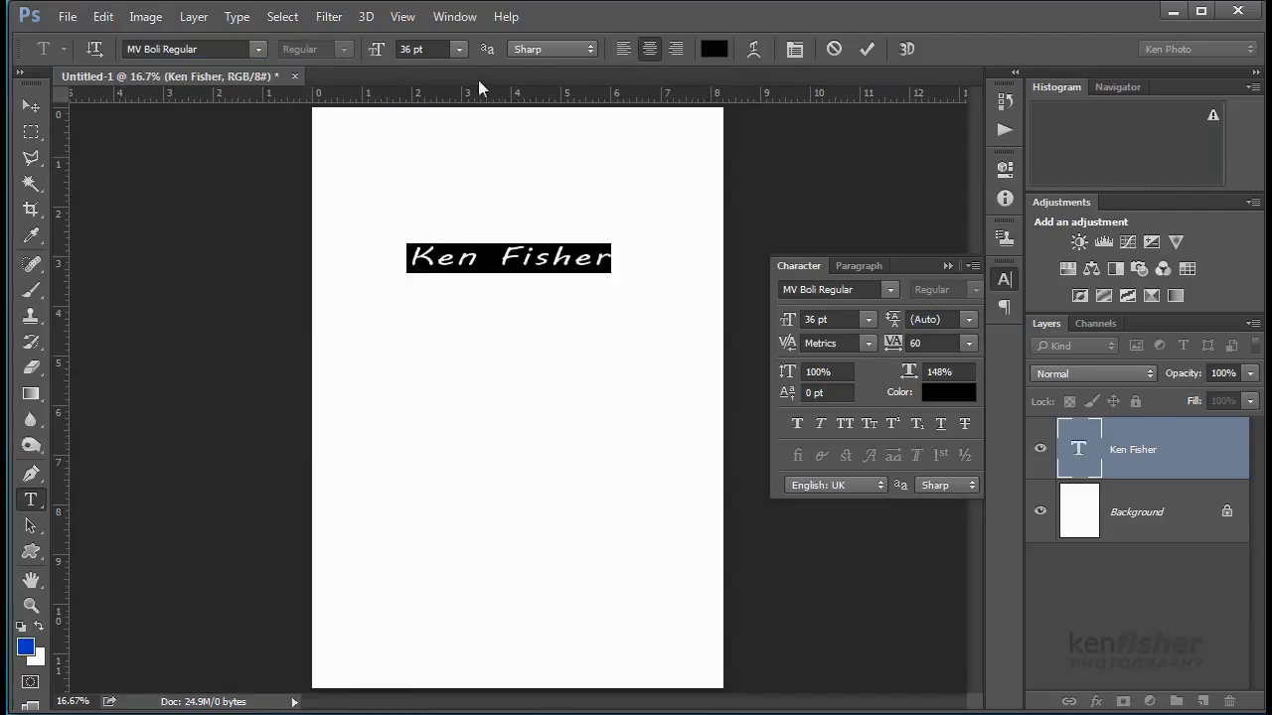
{"action": "left_click", "coordinate": [459, 49]}
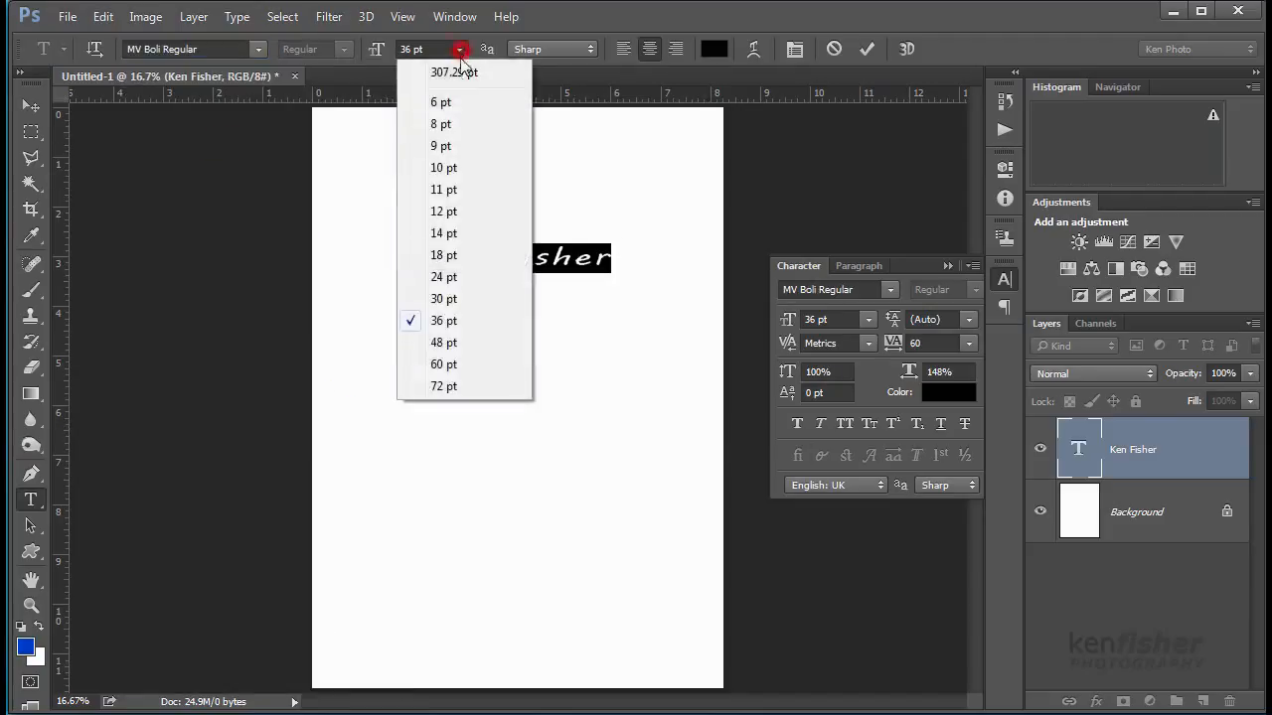
{"action": "left_click", "coordinate": [459, 364]}
{"action": "left_click_drag", "start_coordinate": [599, 373], "coordinate": [613, 401]}
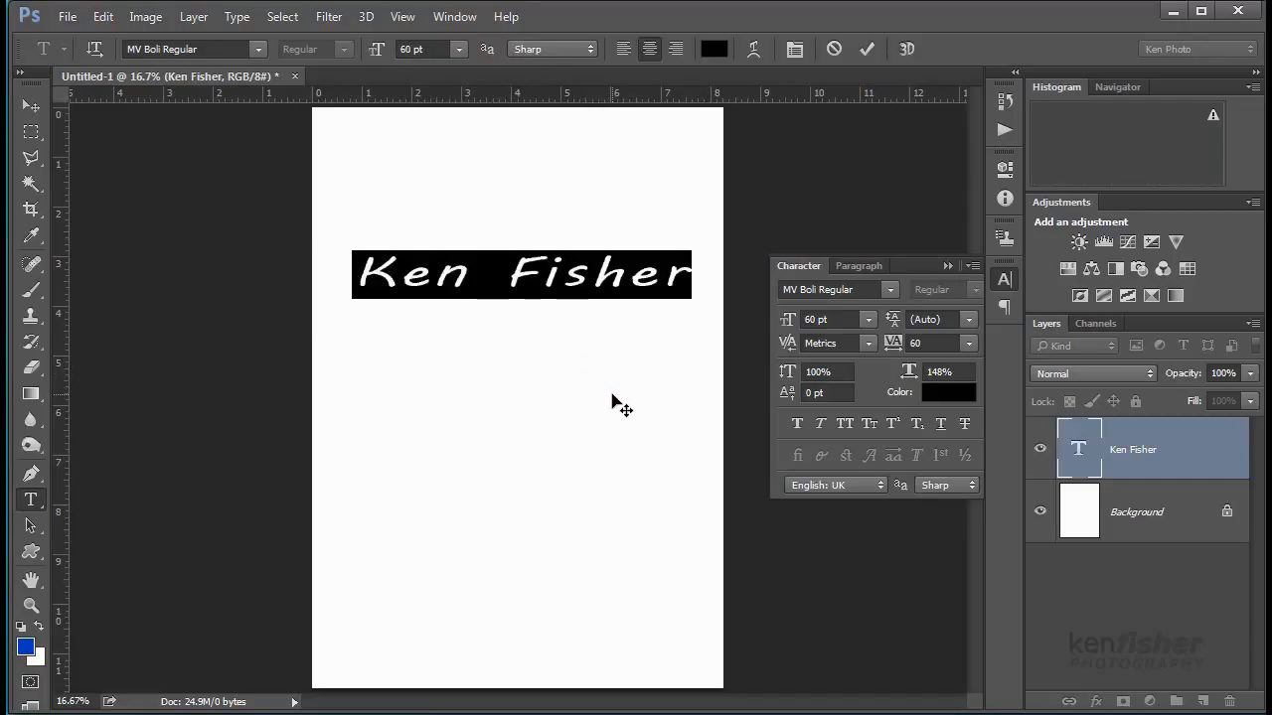
{"action": "key", "text": "ctrl+Return"}
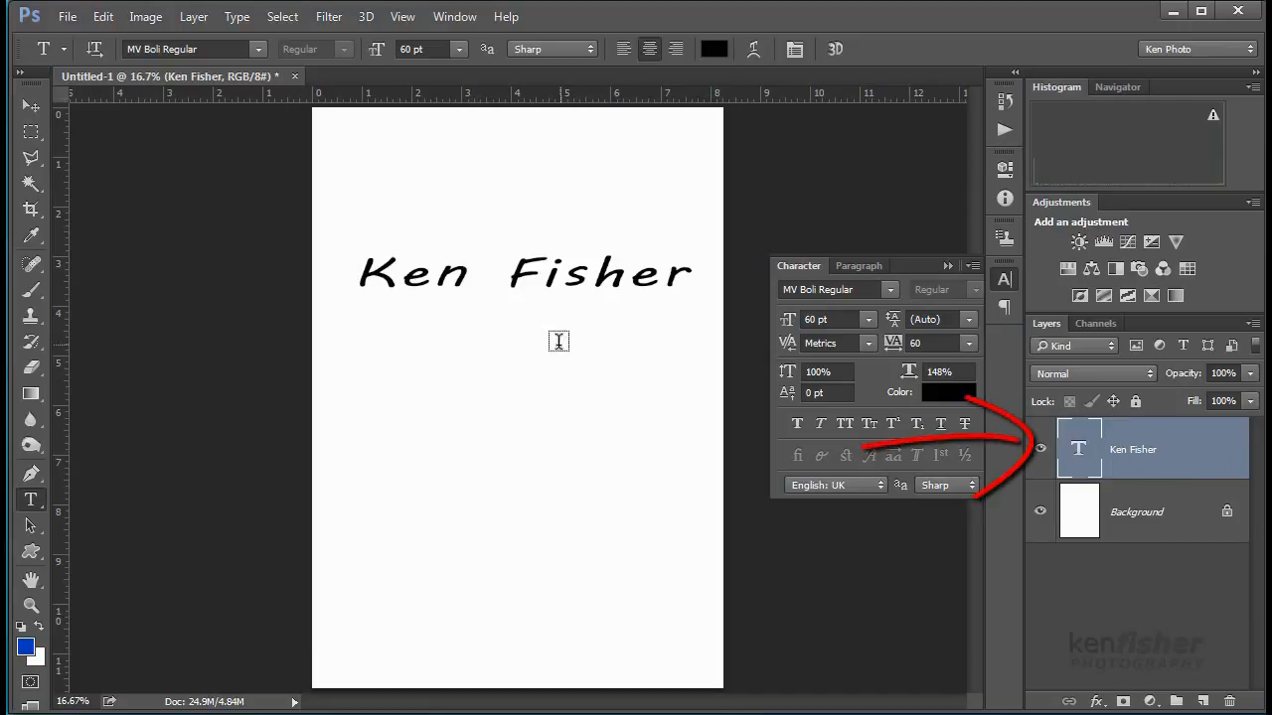
{"action": "left_click", "coordinate": [366, 318]}
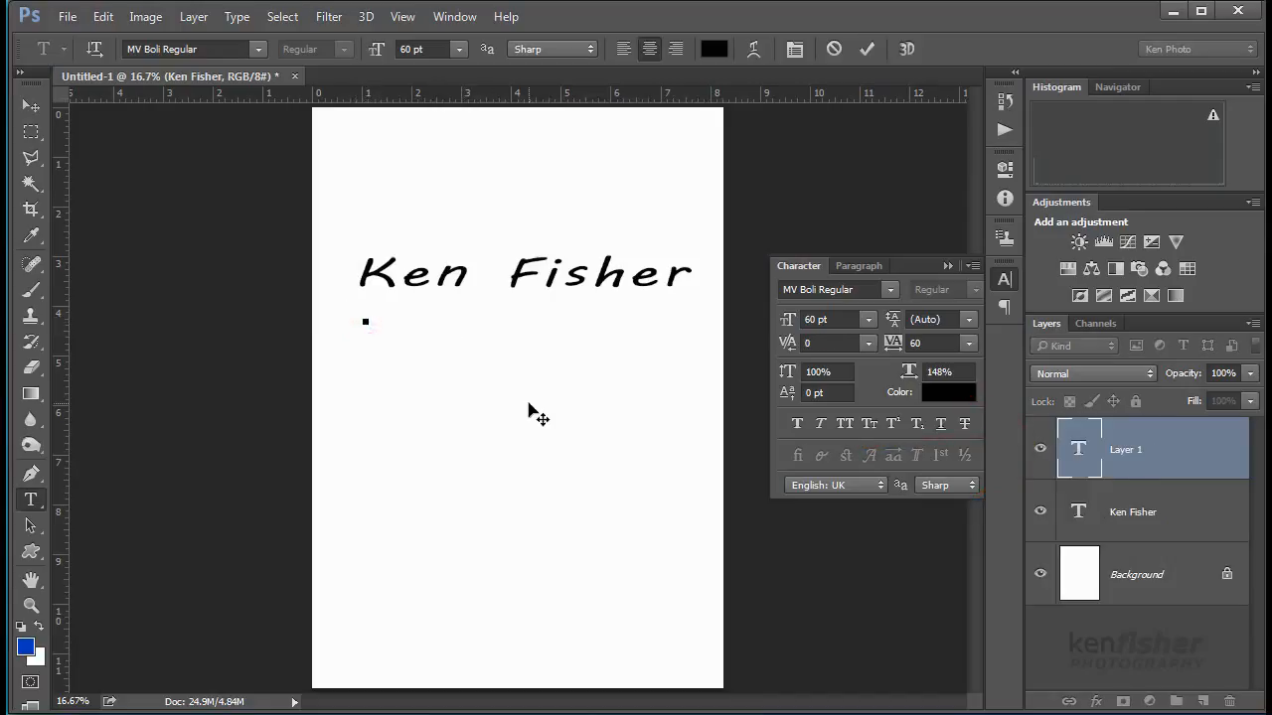
{"action": "type", "text": "PHO"}
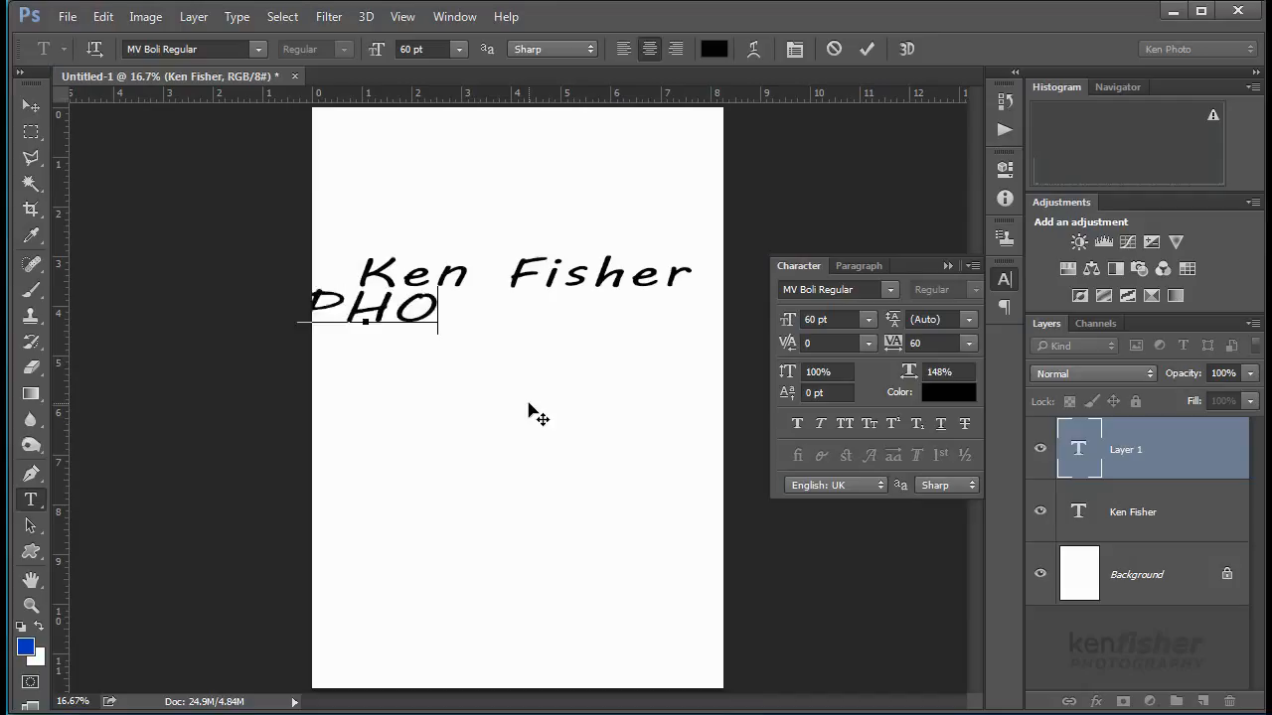
{"action": "type", "text": "TO GRAPHY"}
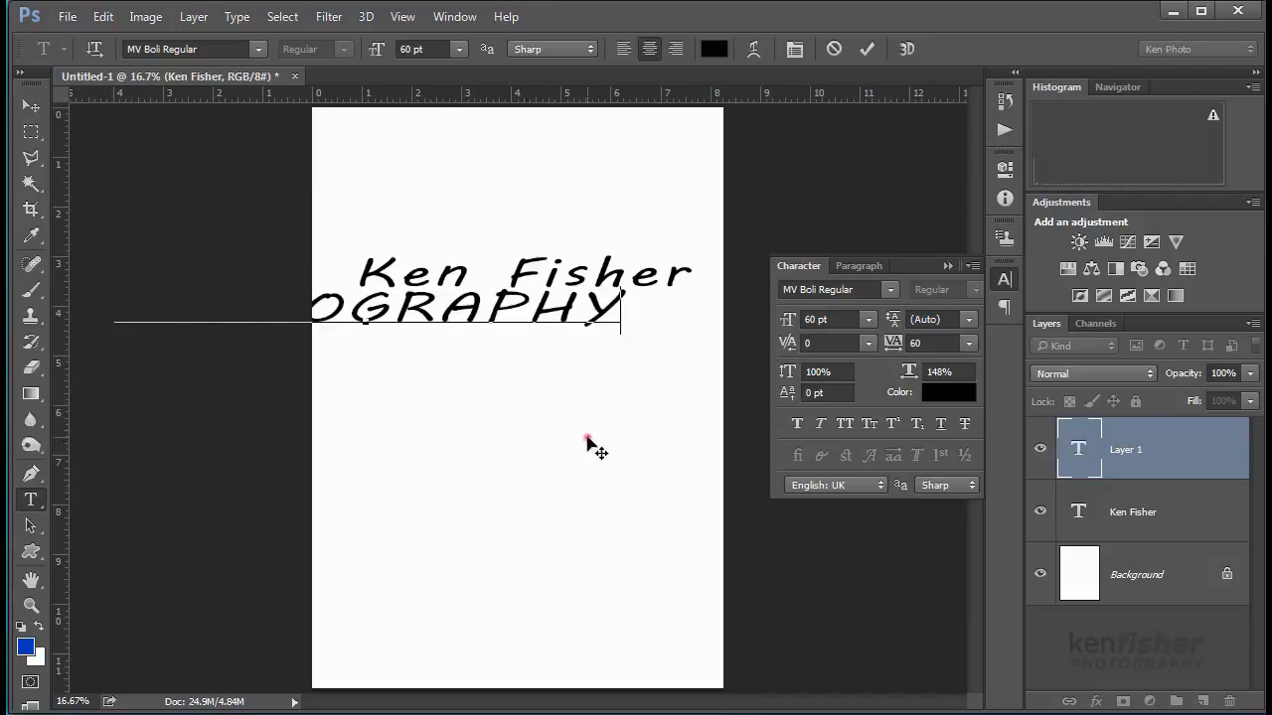
{"action": "left_click_drag", "start_coordinate": [587, 437], "coordinate": [682, 470]}
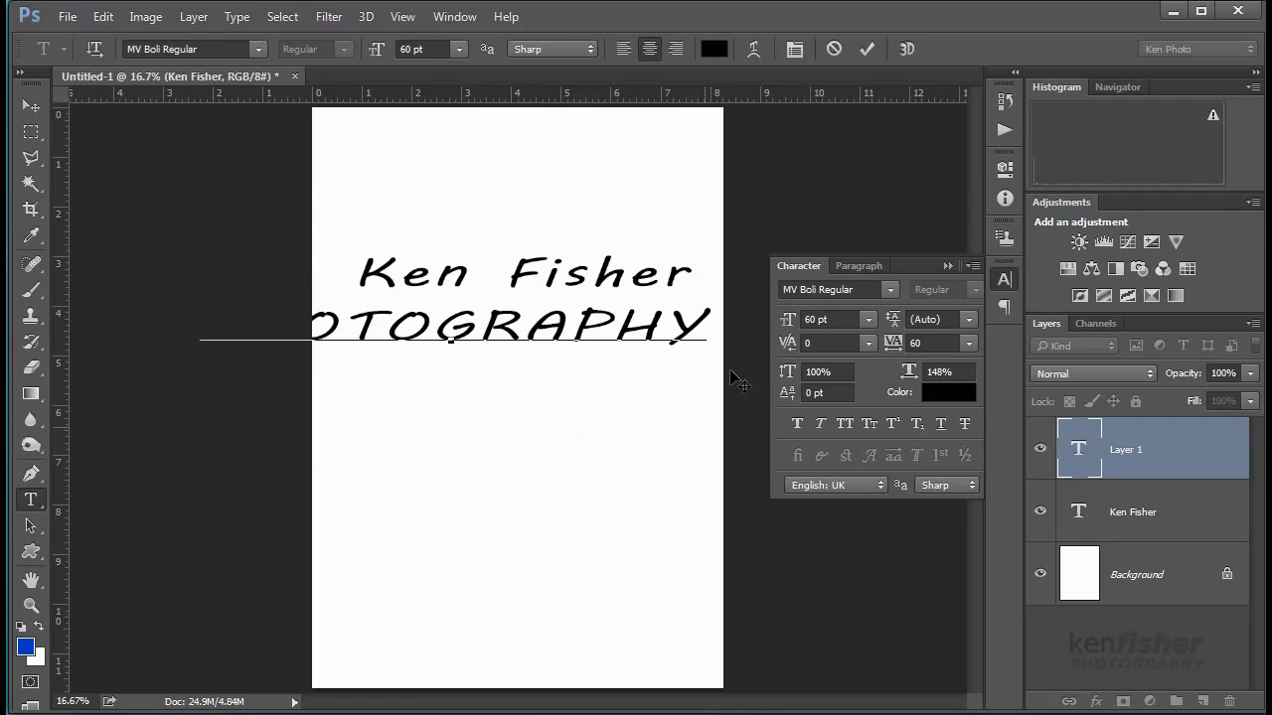
{"action": "left_click_drag", "start_coordinate": [705, 323], "coordinate": [203, 323]}
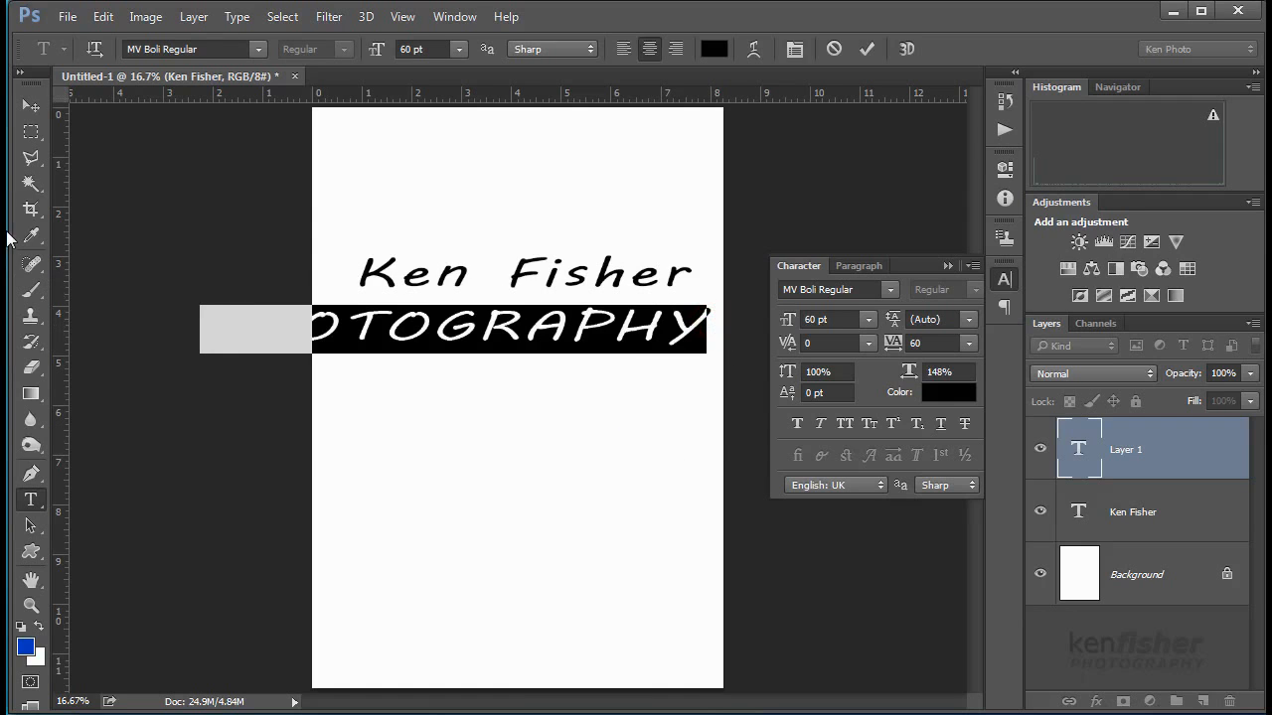
{"action": "left_click", "coordinate": [462, 49]}
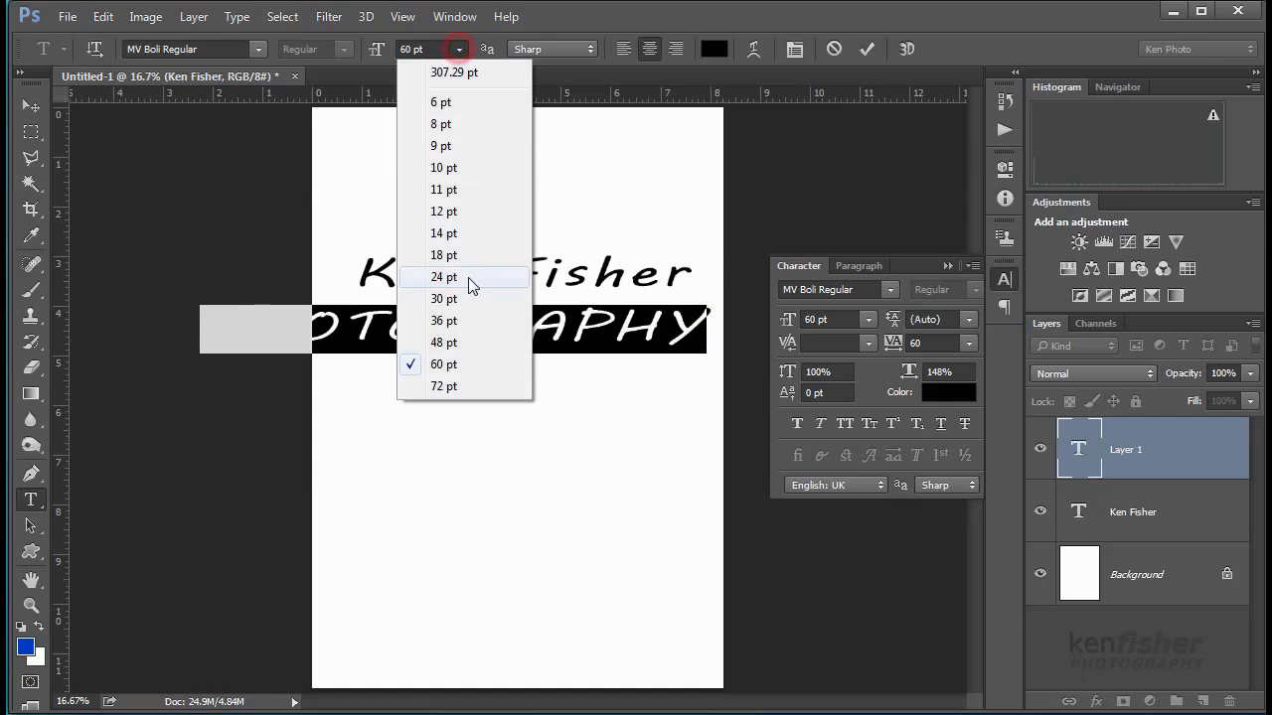
{"action": "left_click", "coordinate": [462, 300]}
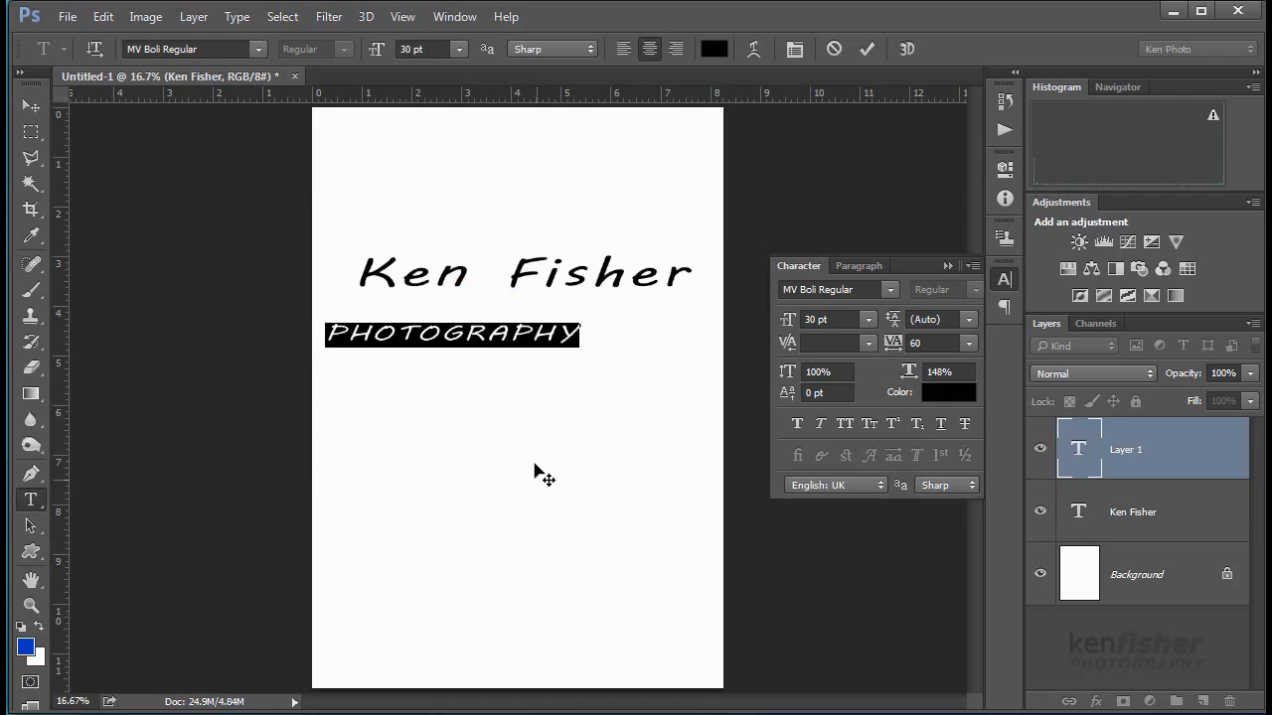
{"action": "left_click_drag", "start_coordinate": [539, 443], "coordinate": [603, 421]}
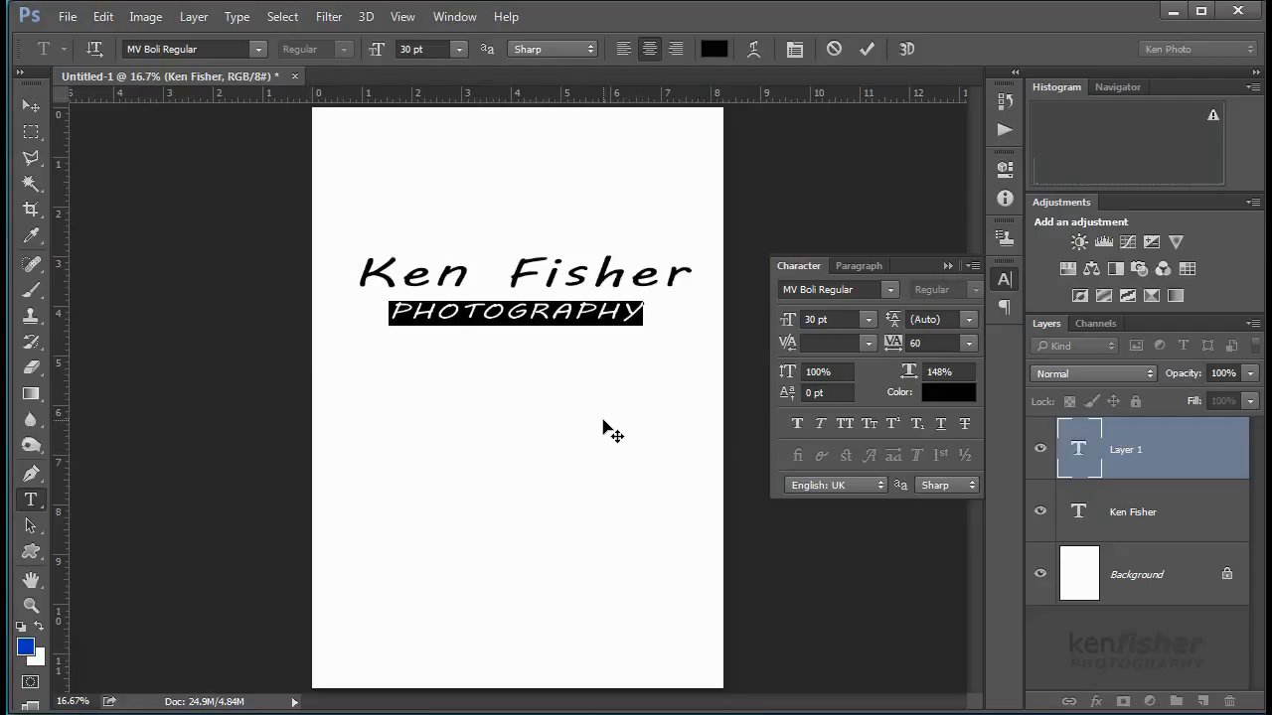
{"action": "key", "text": "ctrl+Return"}
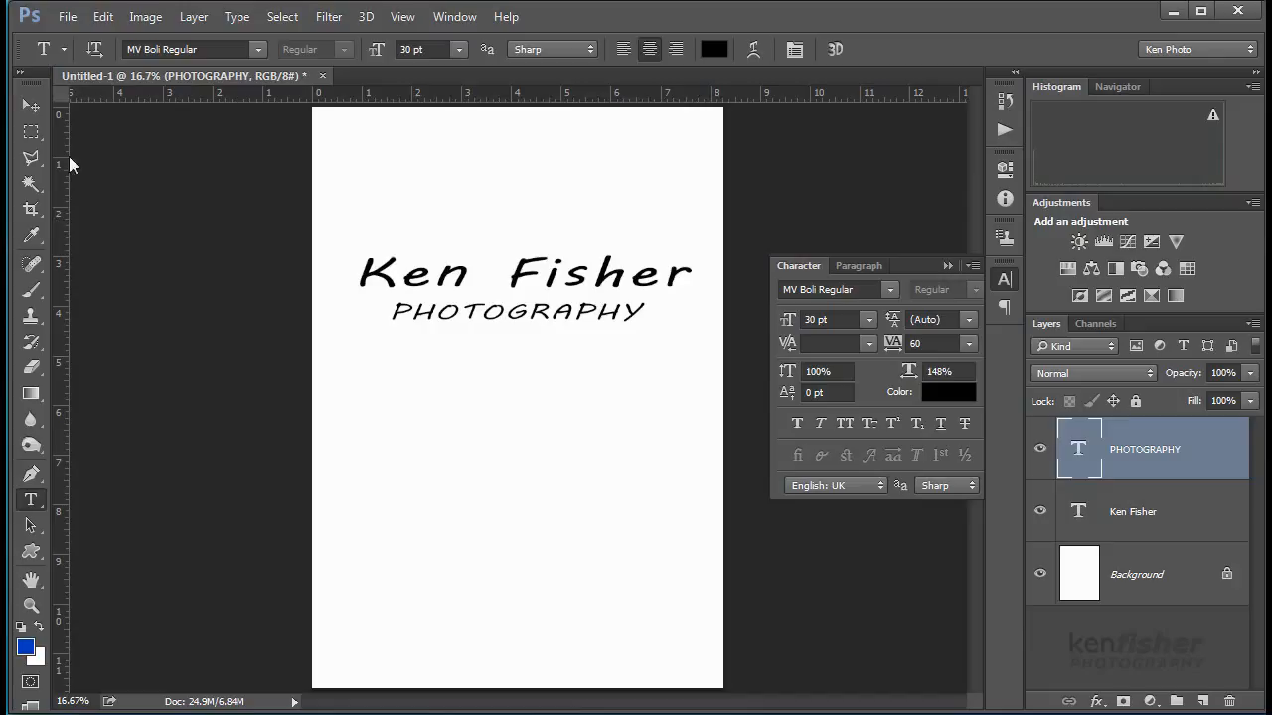
- Add vertical guides at about 0.98 in and 7.67 in, then hide the Character panel
{"action": "left_click_drag", "start_coordinate": [60, 259], "coordinate": [361, 296]}
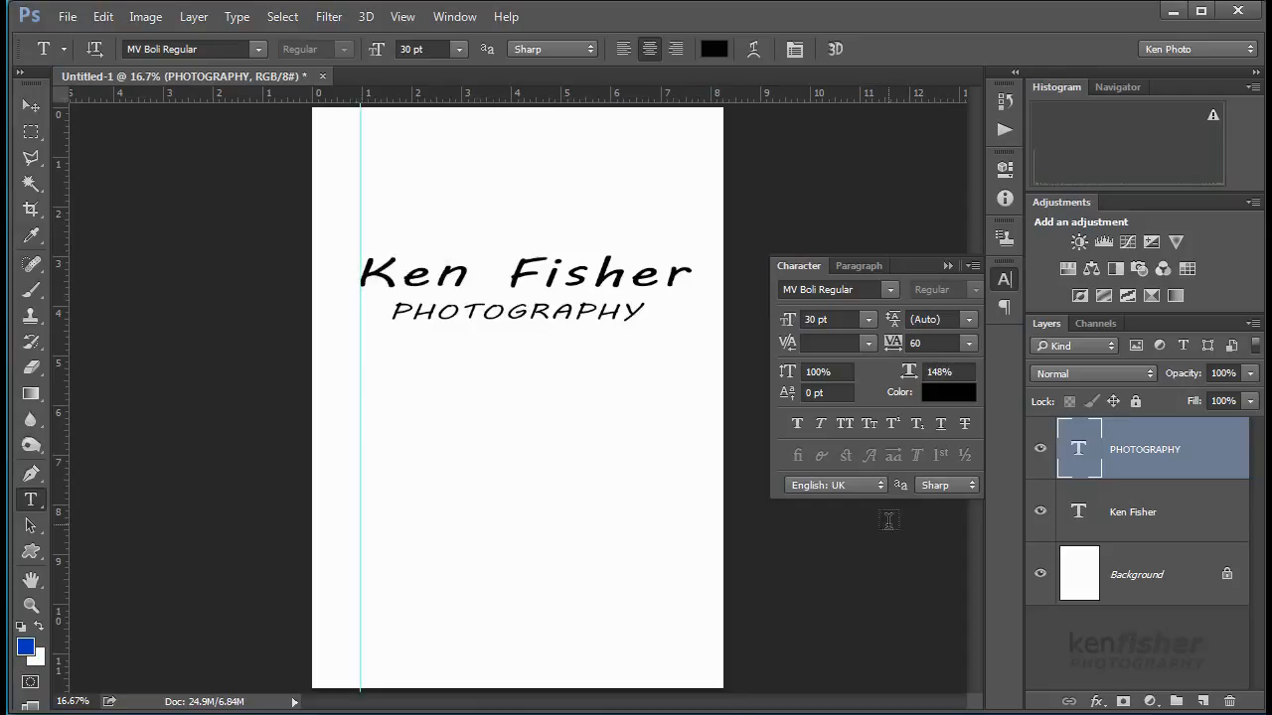
{"action": "left_click_drag", "start_coordinate": [58, 288], "coordinate": [694, 437]}
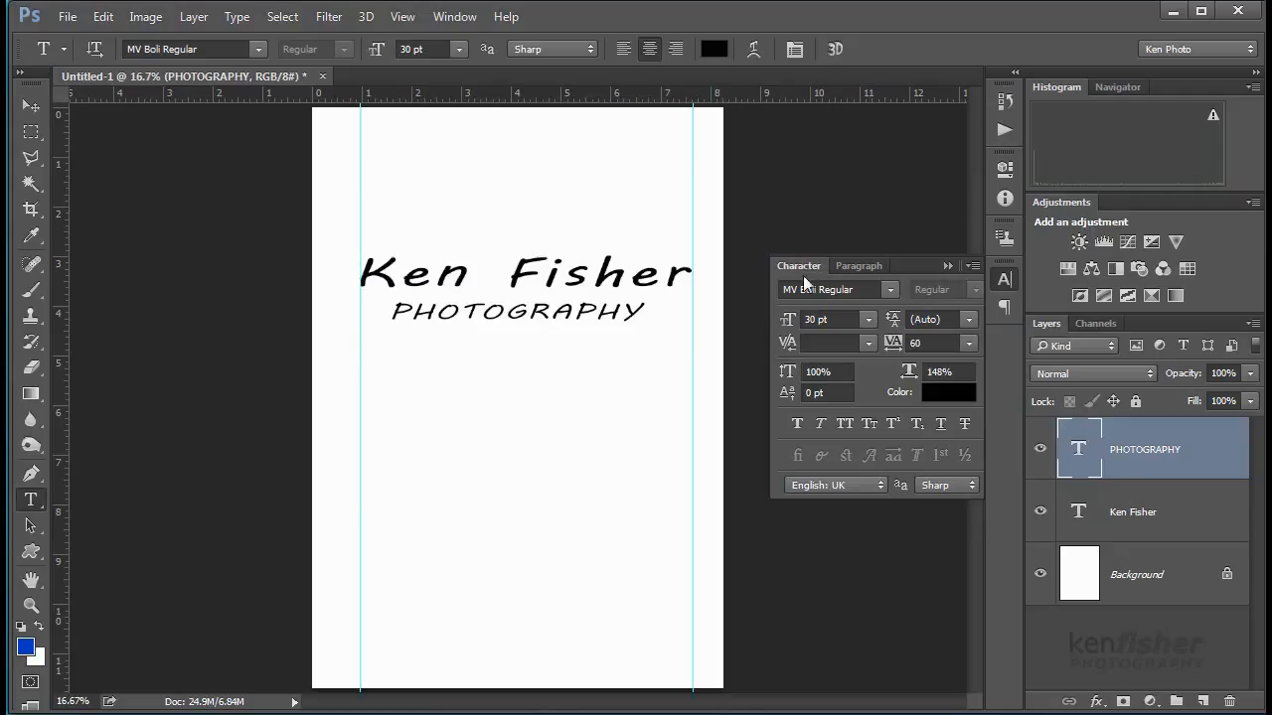
{"action": "left_click", "coordinate": [794, 52]}
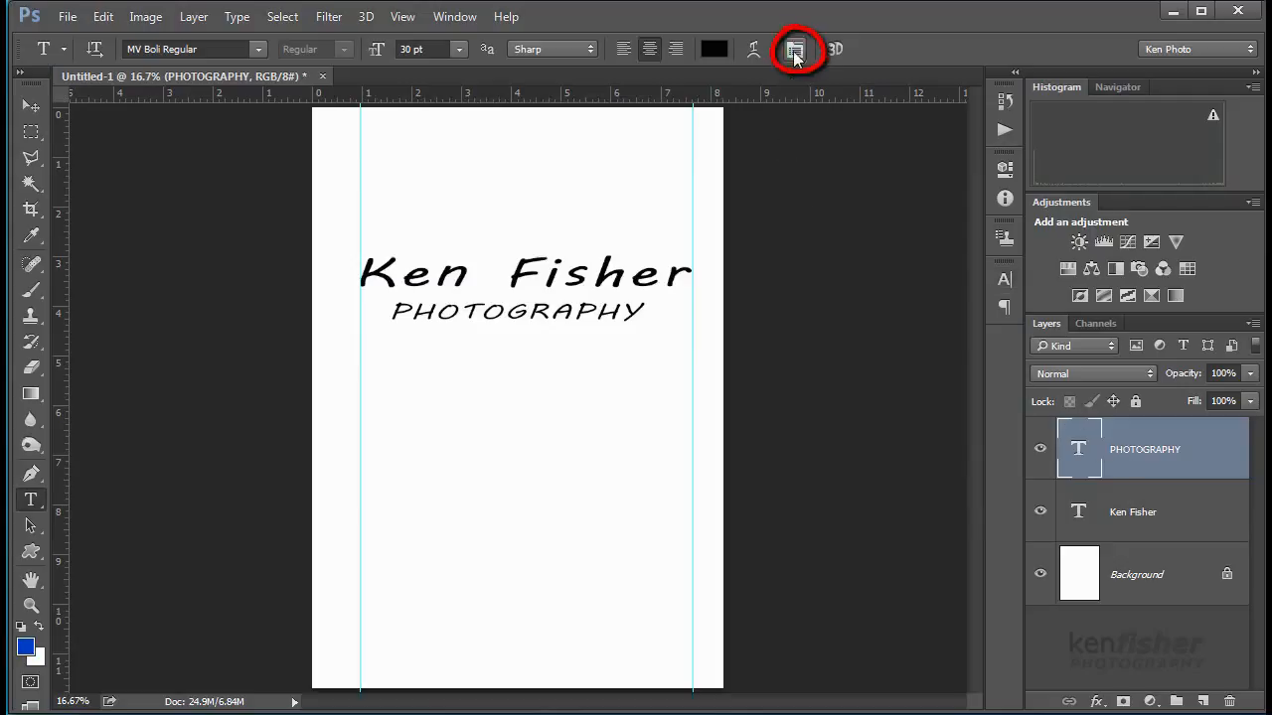
- Stretch PHOTOGRAPHY to 191% horizontal scale in the Character panel
{"action": "left_click", "coordinate": [794, 52]}
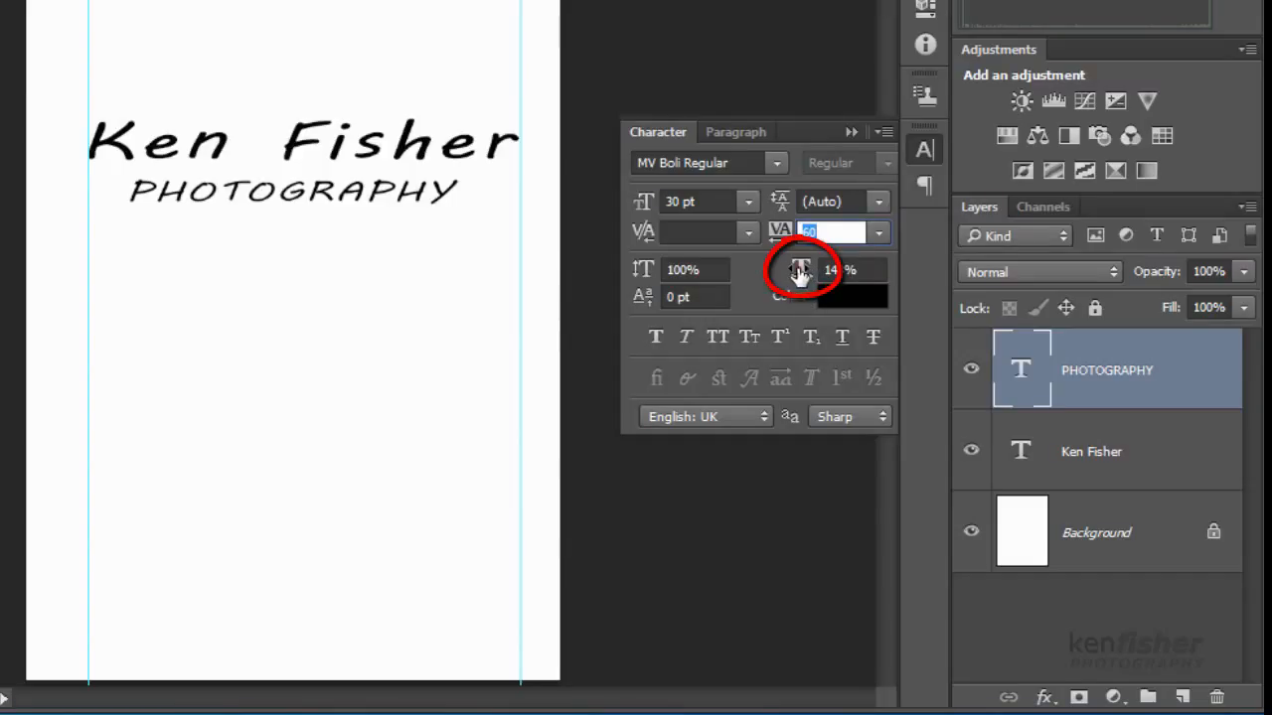
{"action": "left_click_drag", "start_coordinate": [800, 274], "coordinate": [819, 277]}
{"action": "left_click", "coordinate": [463, 197]}
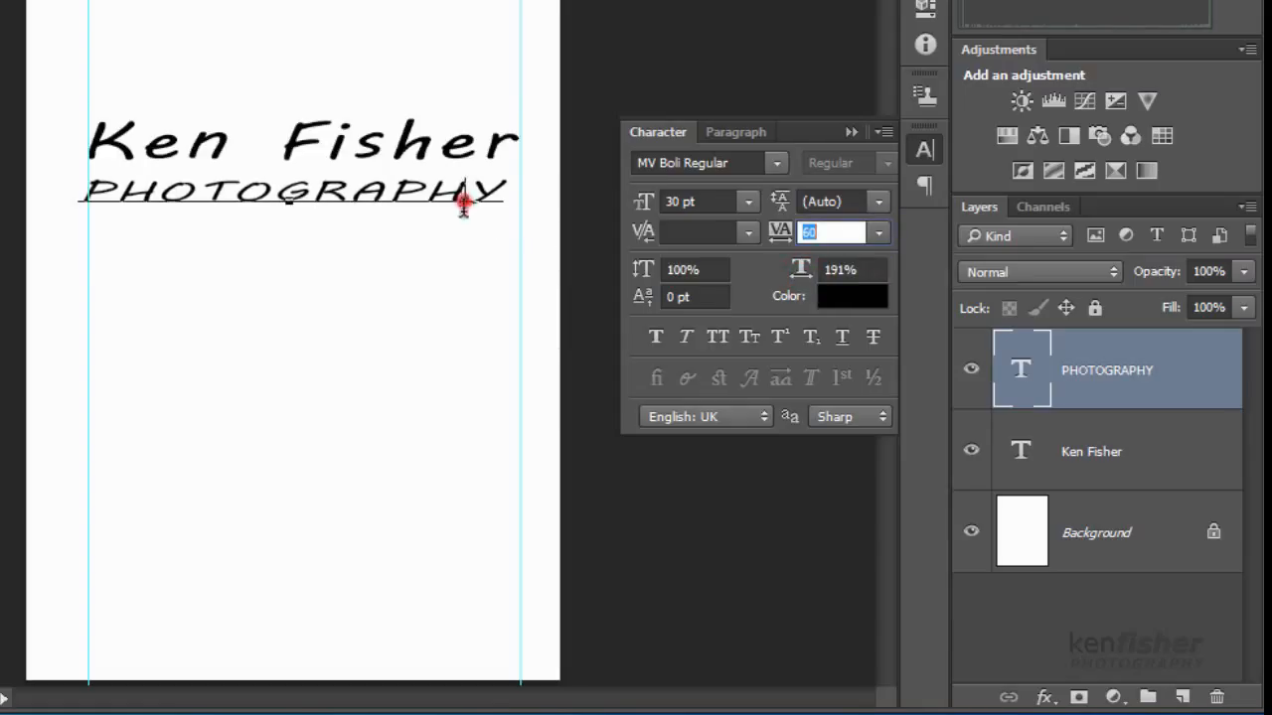
{"action": "left_click_drag", "start_coordinate": [467, 268], "coordinate": [474, 266]}
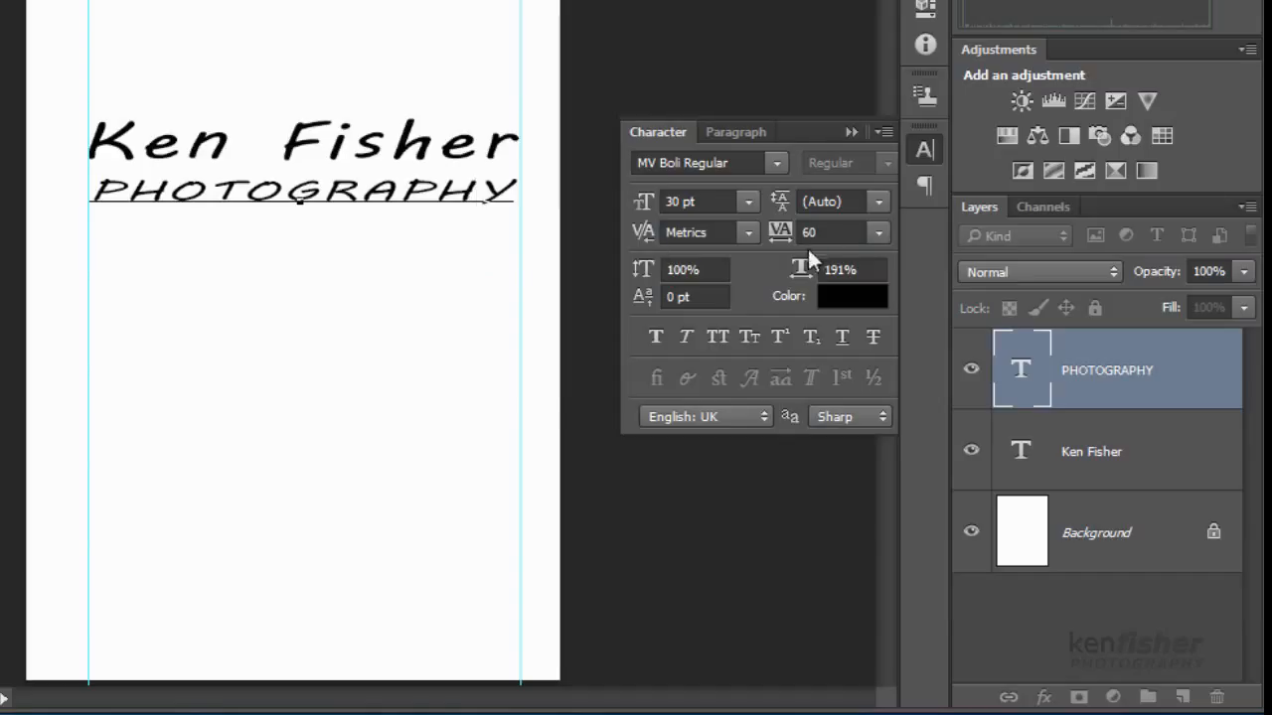
{"action": "left_click_drag", "start_coordinate": [789, 273], "coordinate": [801, 269]}
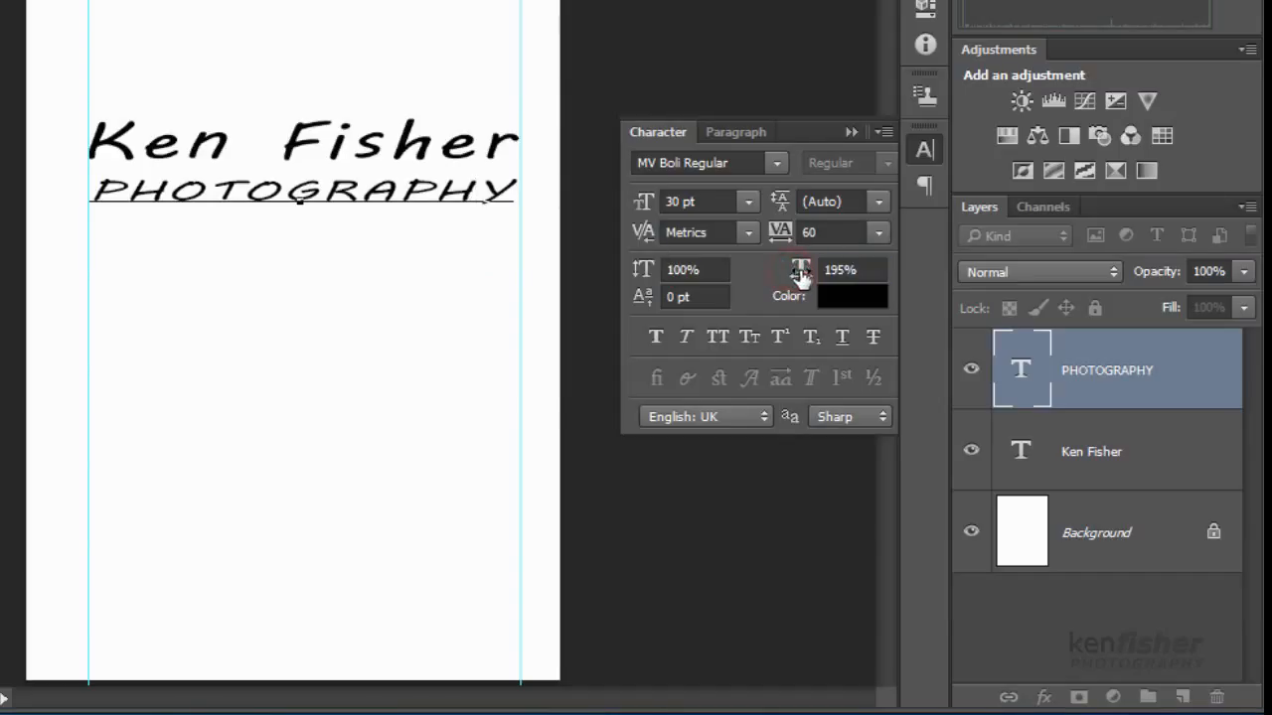
{"action": "left_click", "coordinate": [581, 289]}
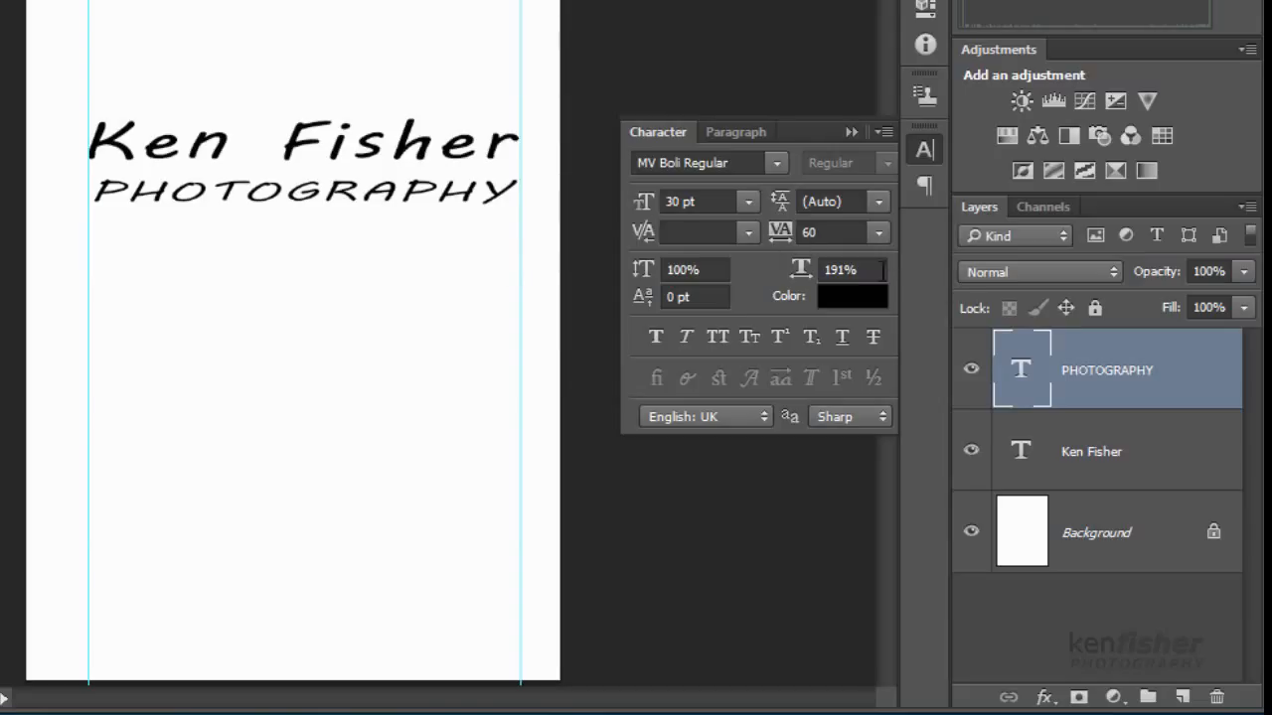
- Widen PHOTOGRAPHY's tracking to 80 and reselect its text
{"action": "left_click_drag", "start_coordinate": [782, 231], "coordinate": [784, 234]}
{"action": "left_click", "coordinate": [777, 236]}
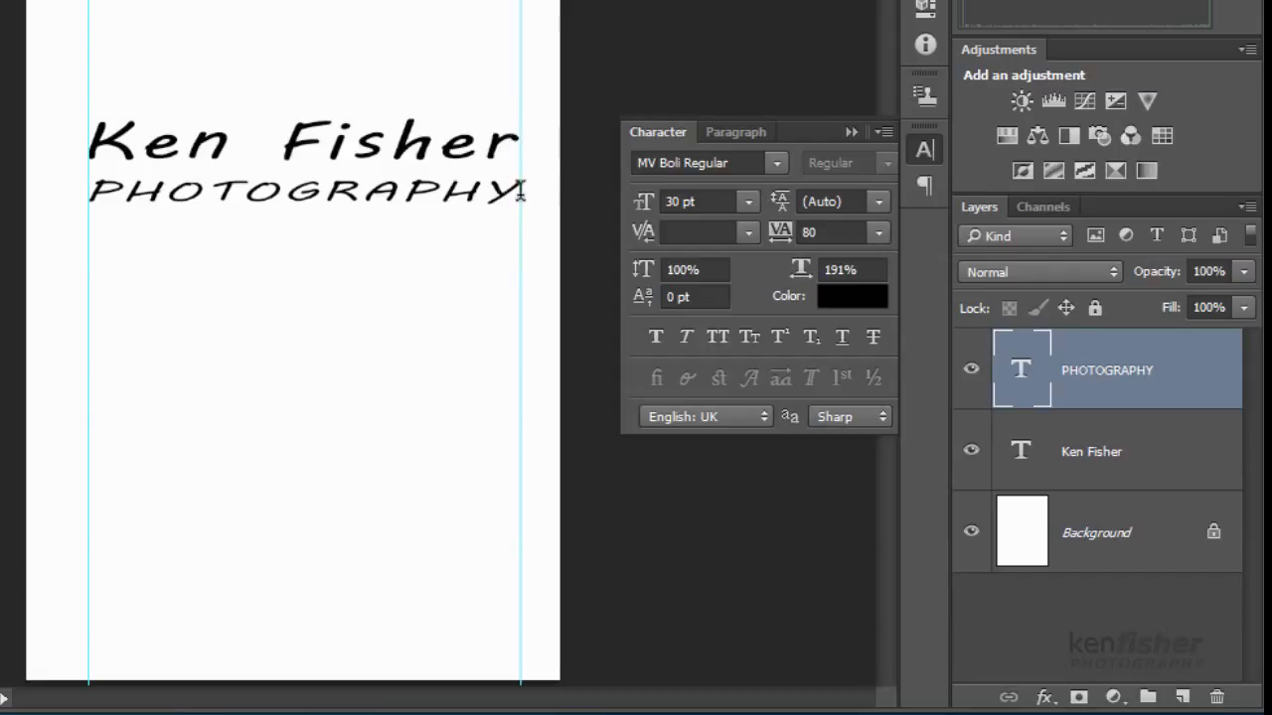
{"action": "left_click_drag", "start_coordinate": [514, 191], "coordinate": [85, 194]}
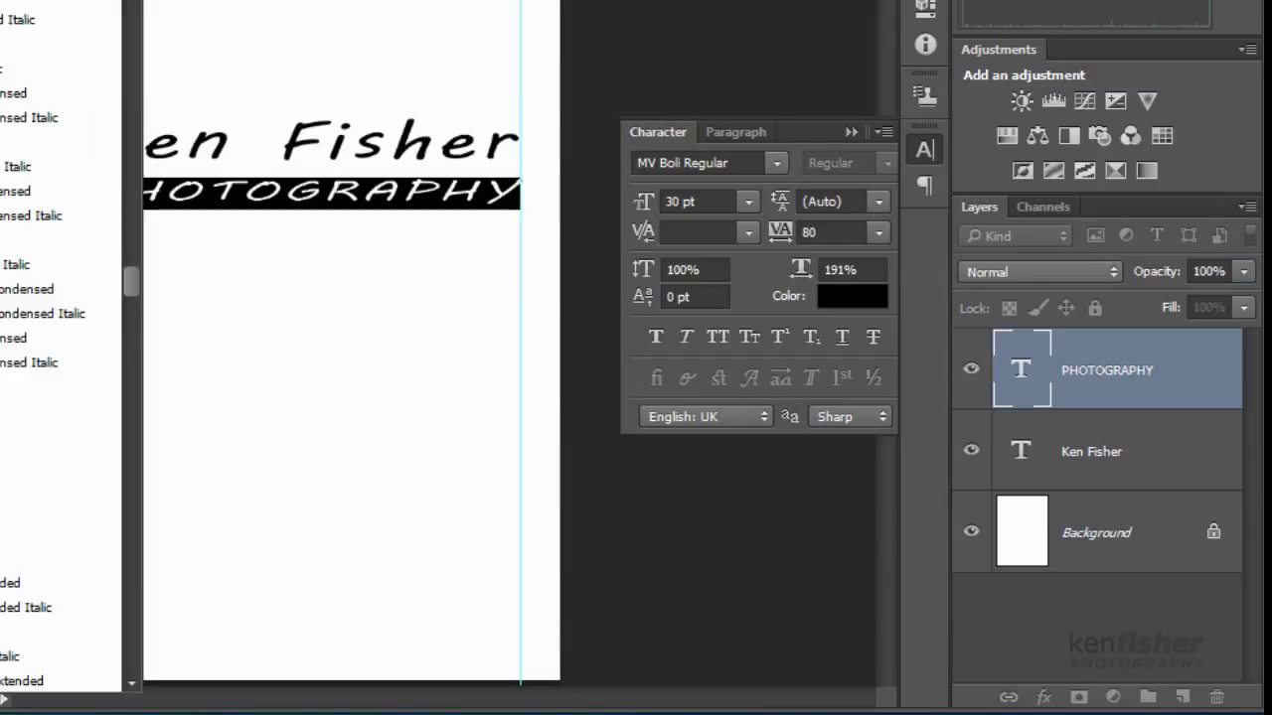
- Set PHOTOGRAPHY in Myriad Pro Condensed and commit the edit
{"action": "key", "text": "Down"}
{"action": "key", "text": "Down"}
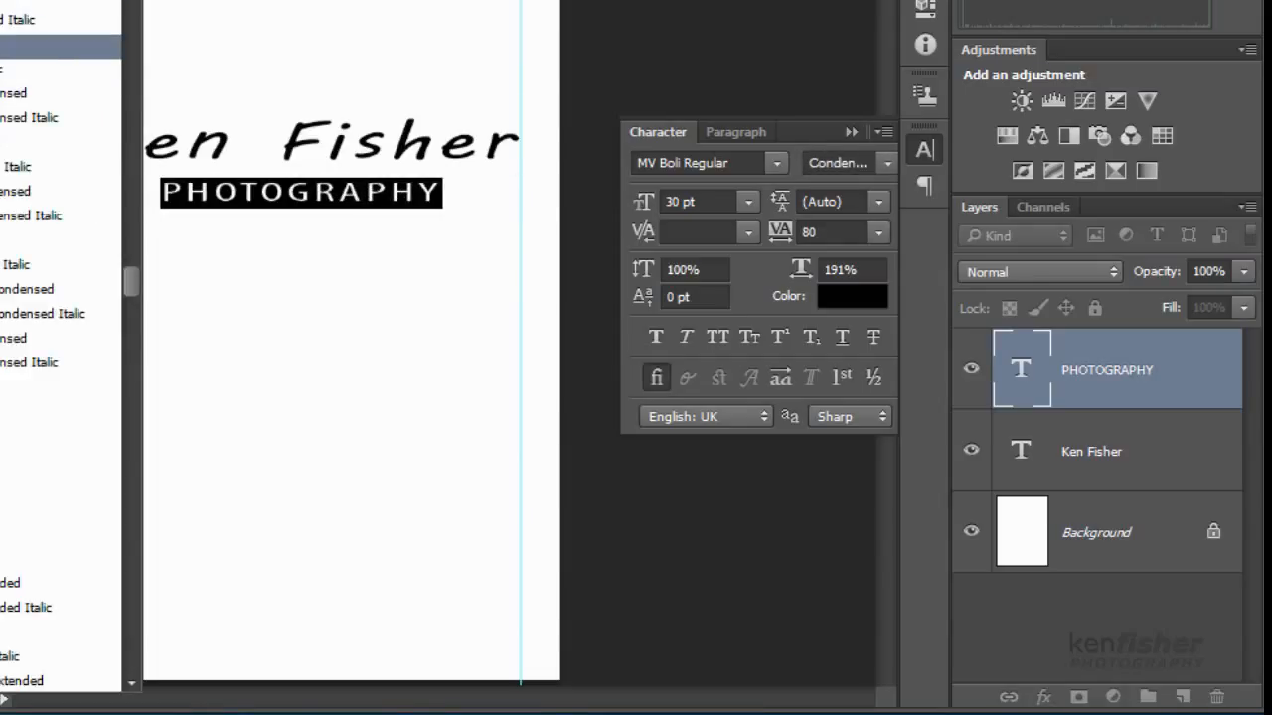
{"action": "key", "text": "Return"}
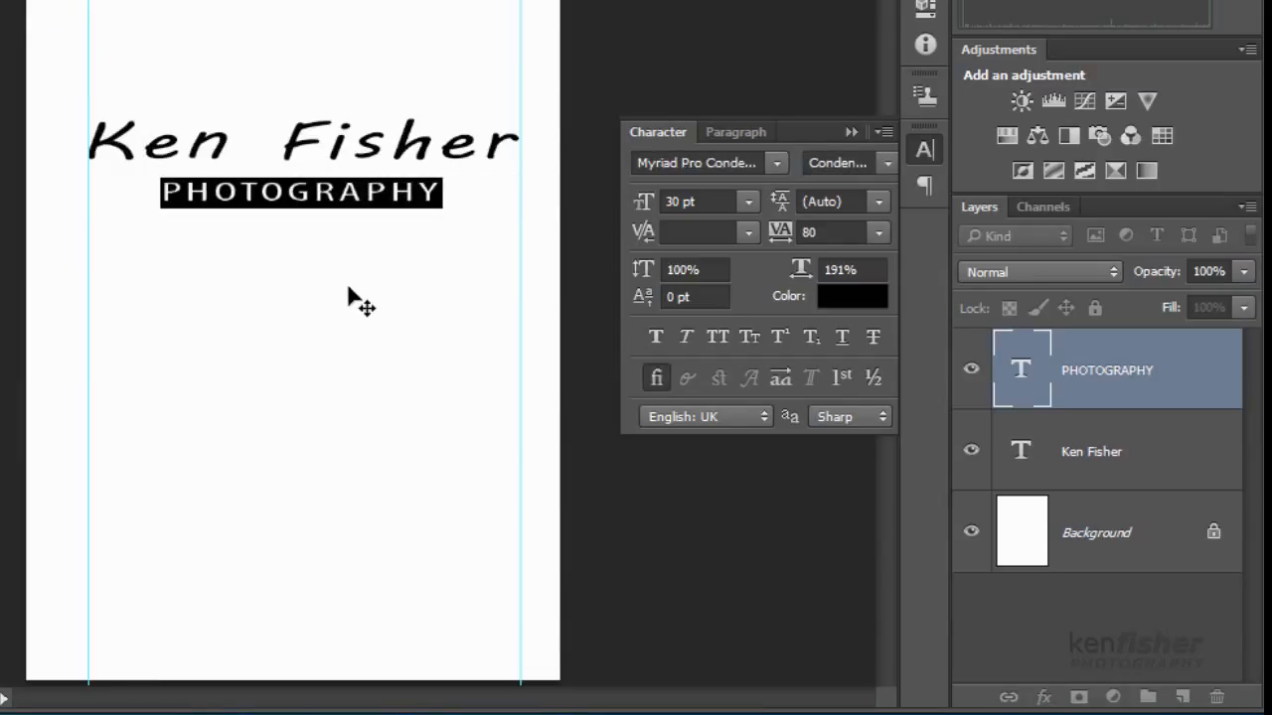
{"action": "key", "text": "ctrl+Return"}
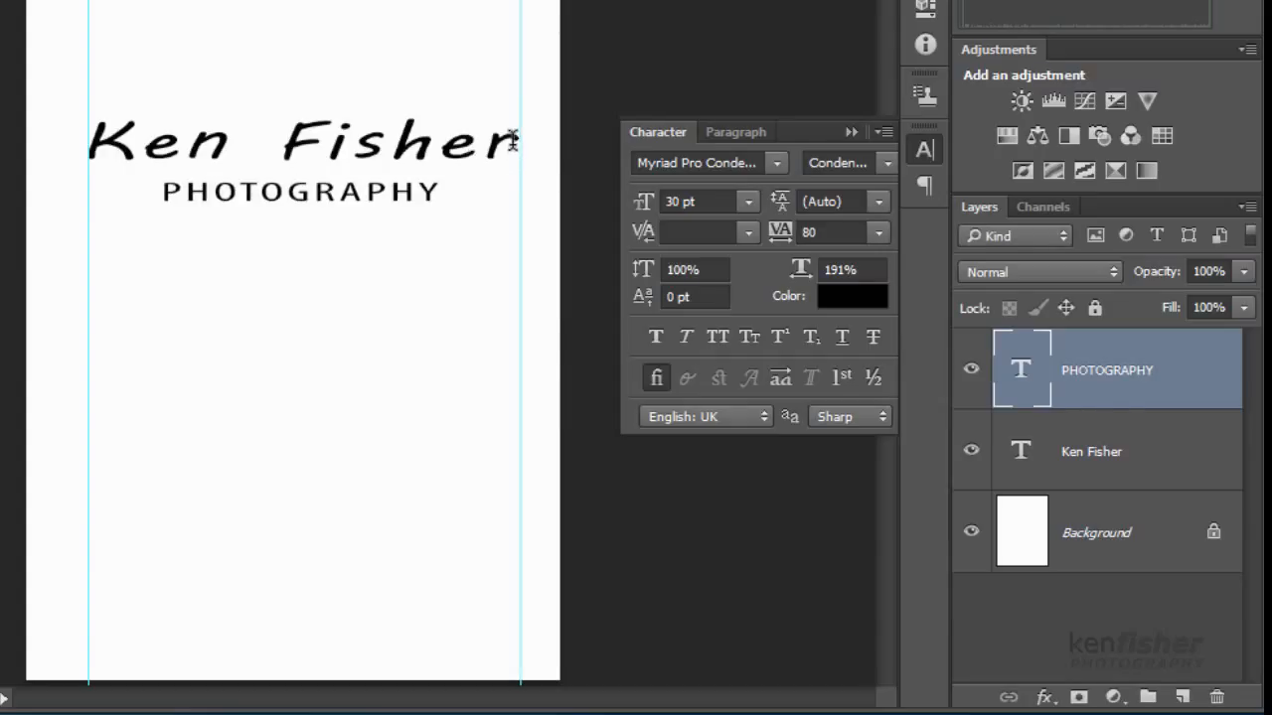
{"action": "left_click_drag", "start_coordinate": [511, 142], "coordinate": [46, 91]}
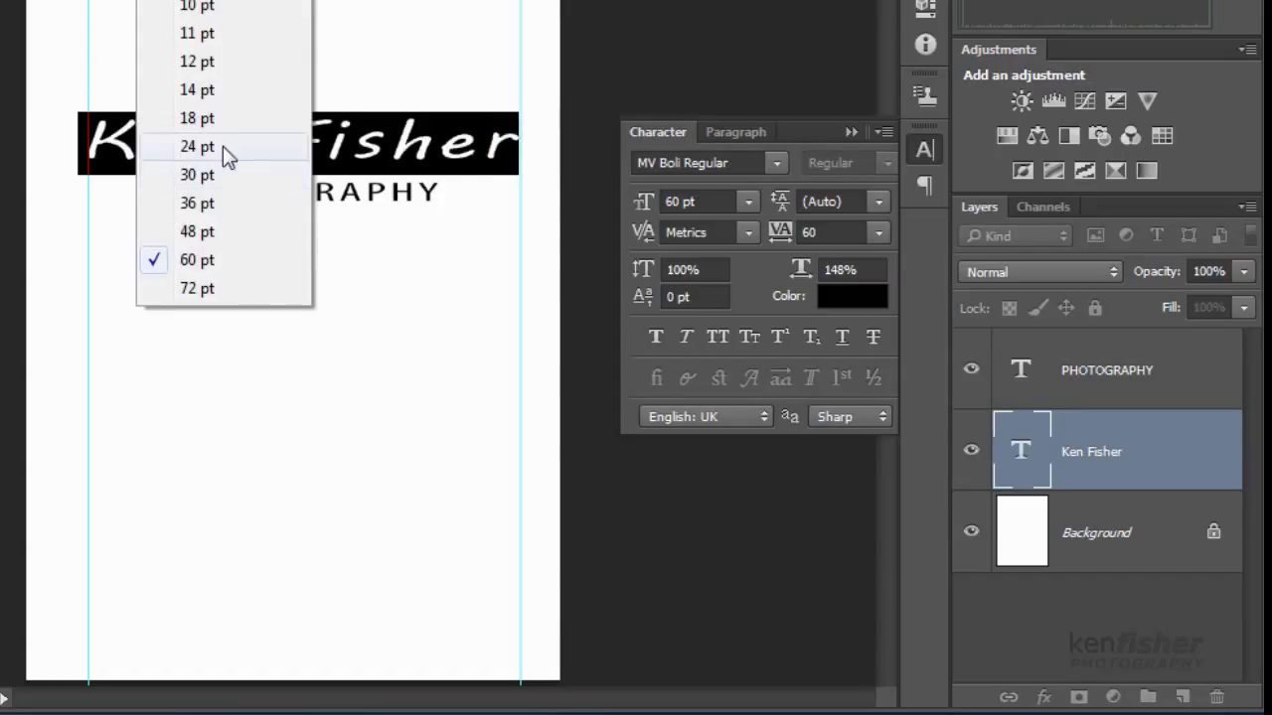
{"action": "left_click", "coordinate": [222, 145]}
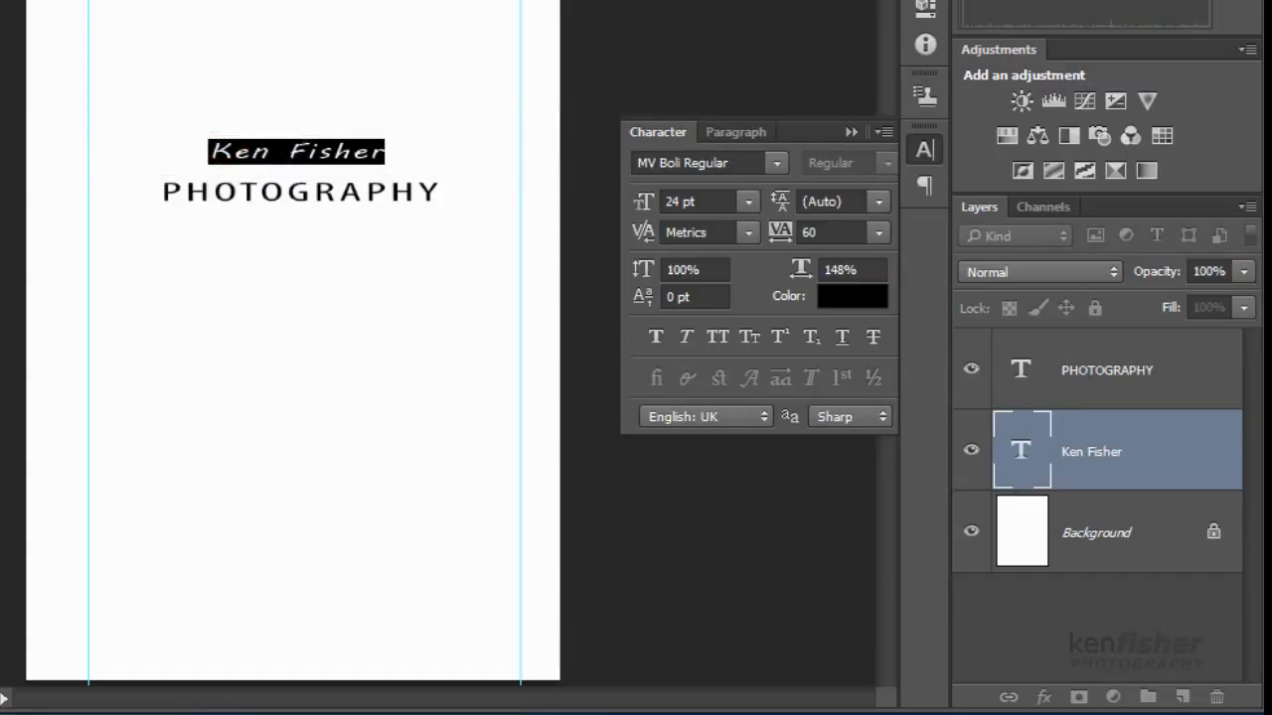
{"action": "left_click", "coordinate": [213, 3]}
{"action": "left_click", "coordinate": [223, 205]}
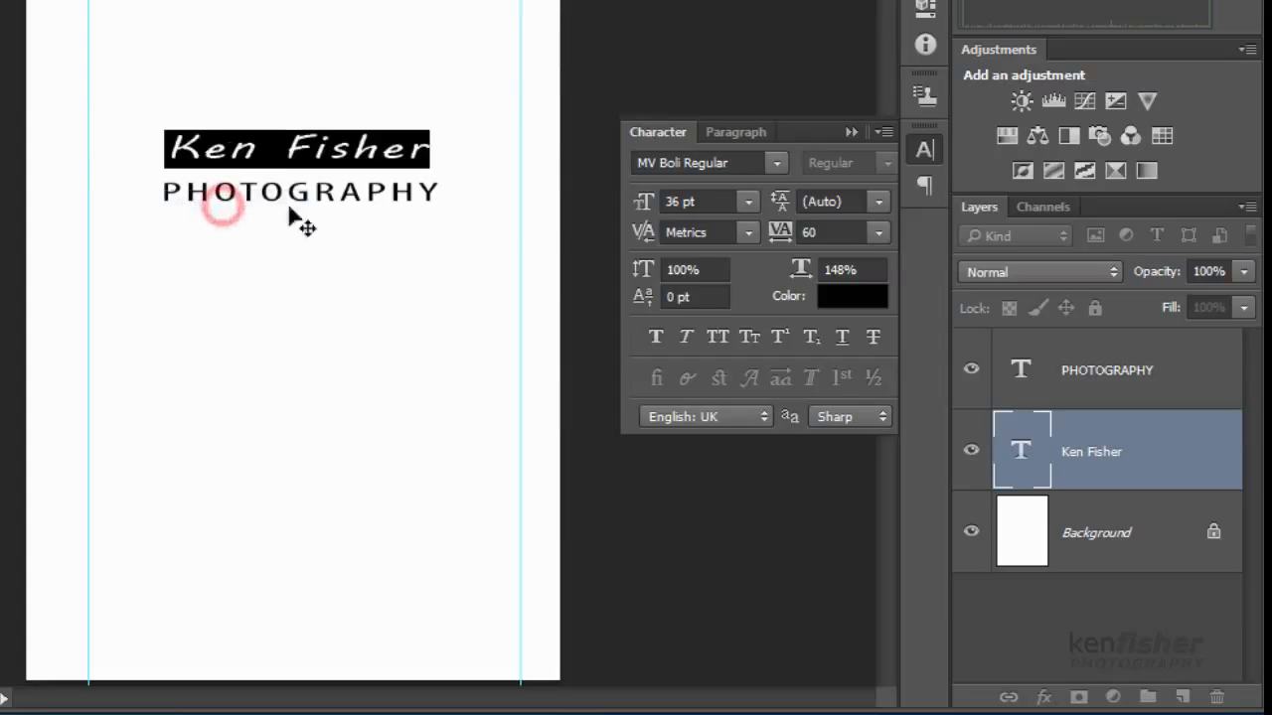
{"action": "left_click", "coordinate": [417, 238]}
{"action": "left_click", "coordinate": [392, 196]}
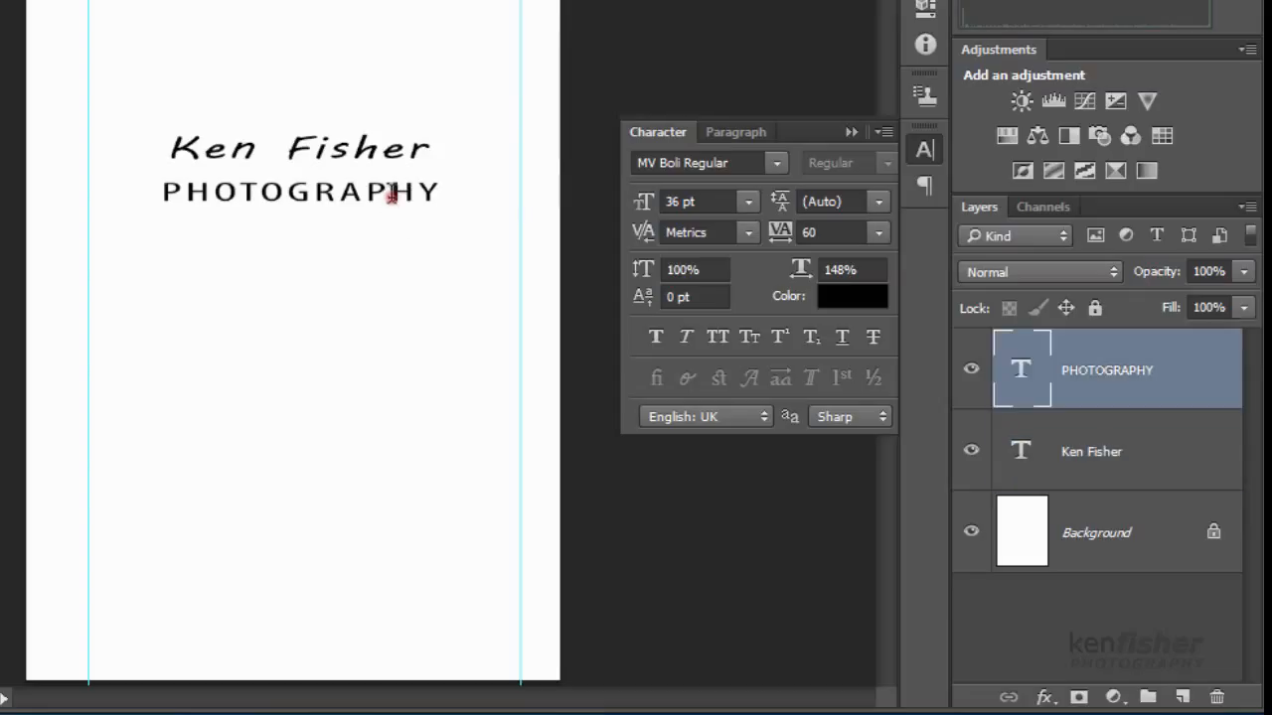
- Tighten PHOTOGRAPHY's tracking to 40, after first trying 20
{"action": "left_click_drag", "start_coordinate": [442, 195], "coordinate": [125, 196]}
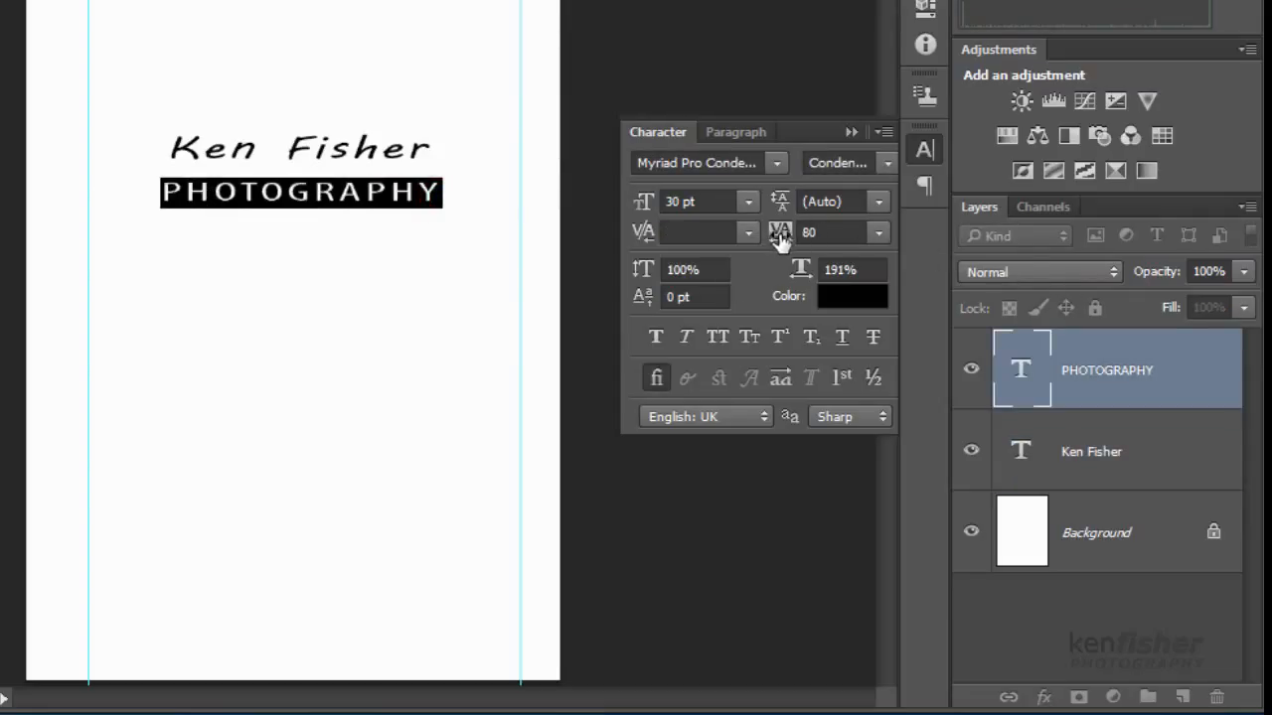
{"action": "left_click", "coordinate": [781, 236]}
{"action": "type", "text": "20"}
{"action": "key", "text": "Return"}
{"action": "left_click", "coordinate": [781, 237]}
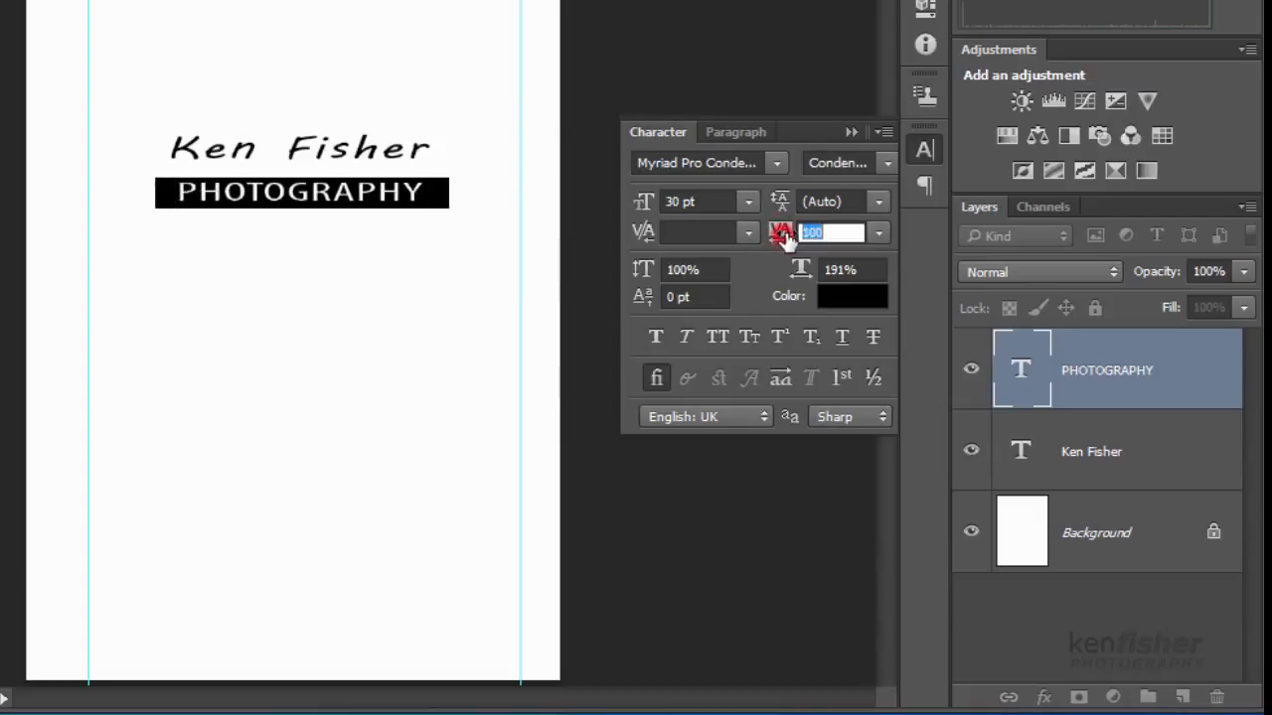
{"action": "type", "text": "40"}
{"action": "key", "text": "Return"}
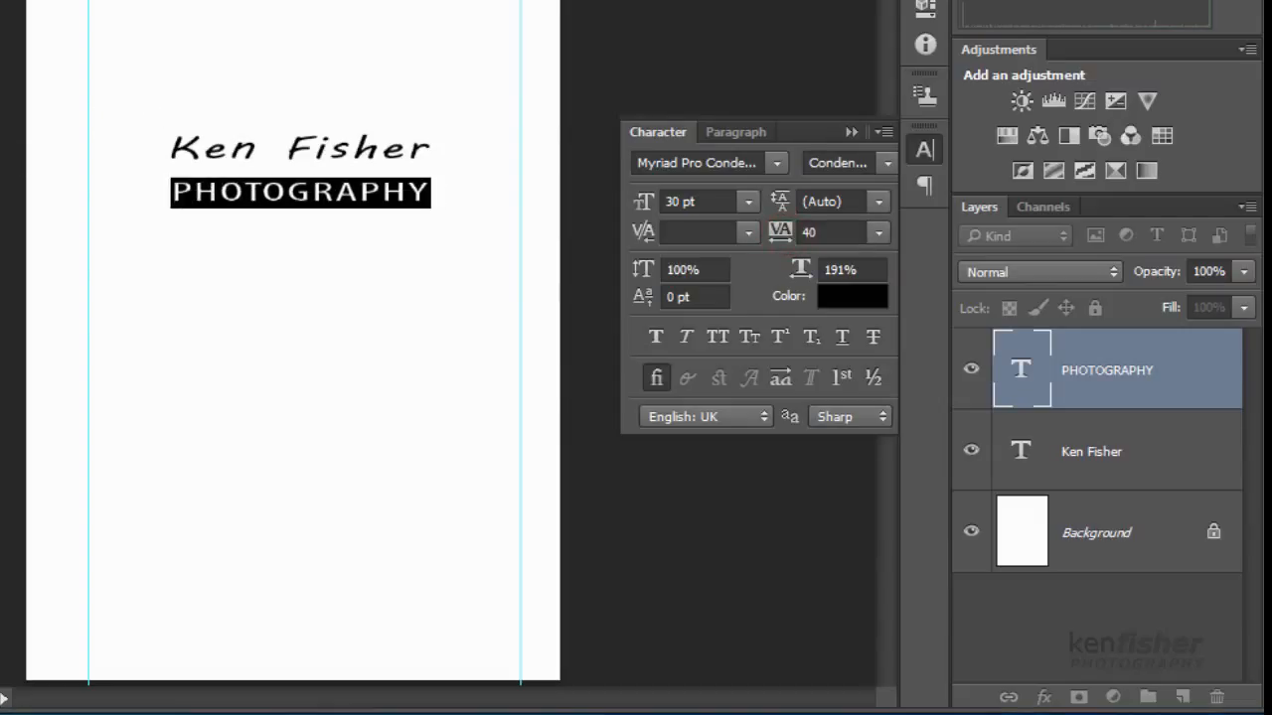
- Add vertical guides at the left and right ends of the logo text
{"action": "left_click_drag", "start_coordinate": [20, 91], "coordinate": [169, 93]}
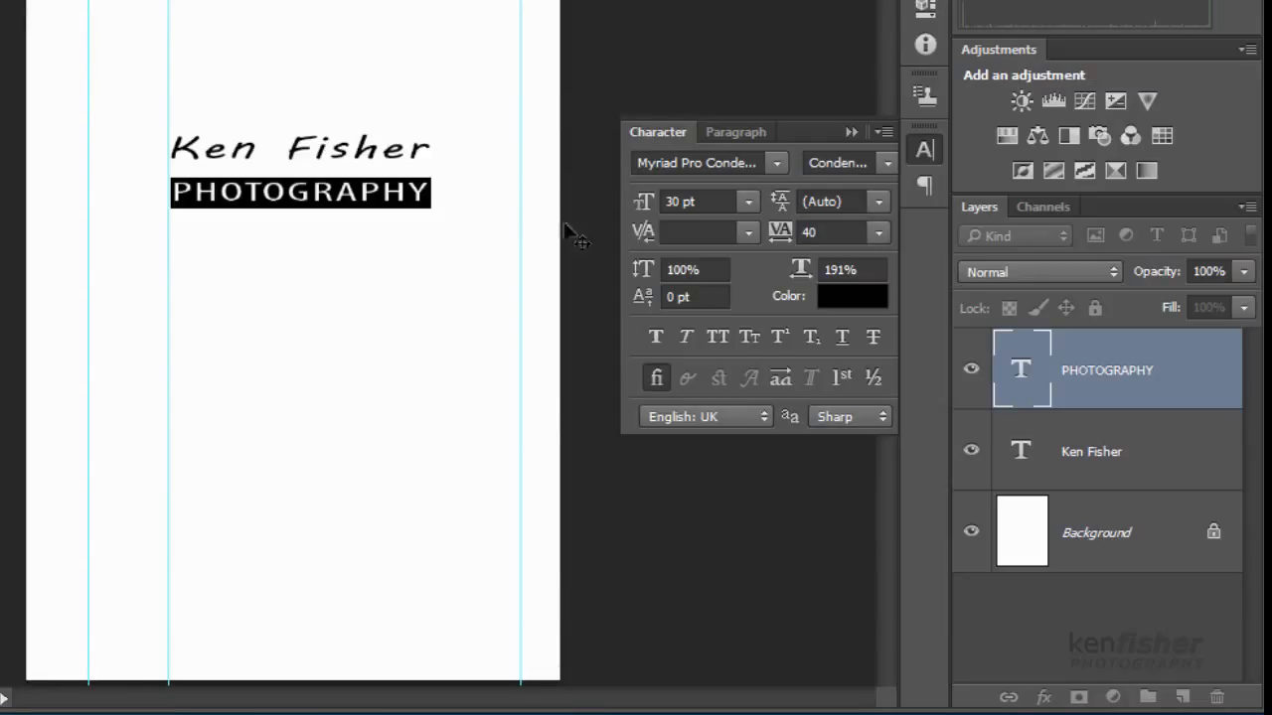
{"action": "left_click_drag", "start_coordinate": [15, 281], "coordinate": [430, 292]}
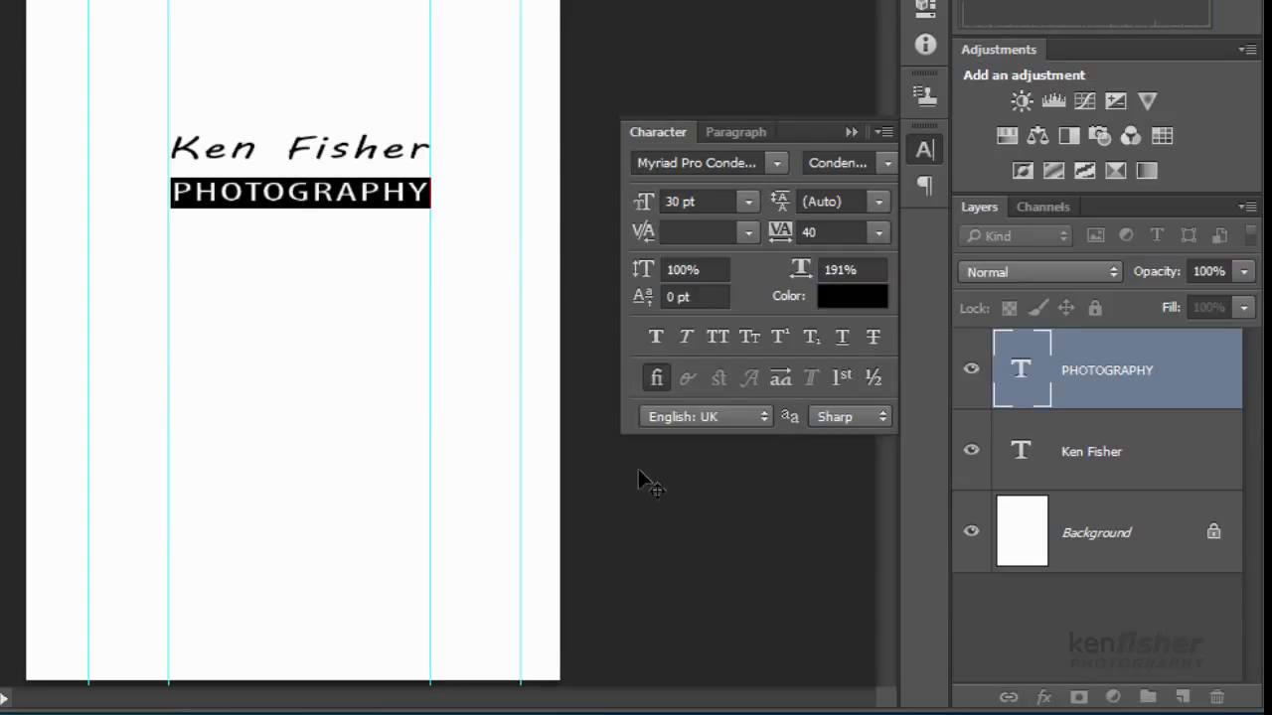
{"action": "key", "text": "ctrl+Return"}
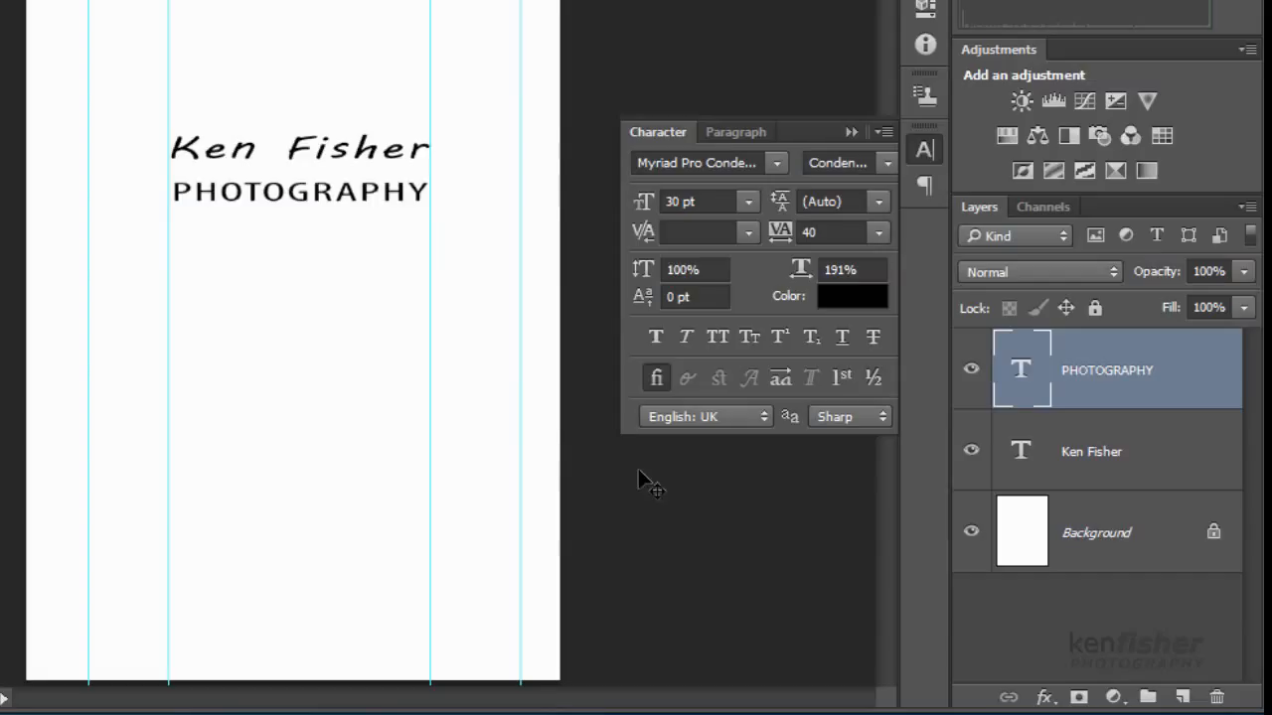
{"action": "left_click", "coordinate": [384, 187]}
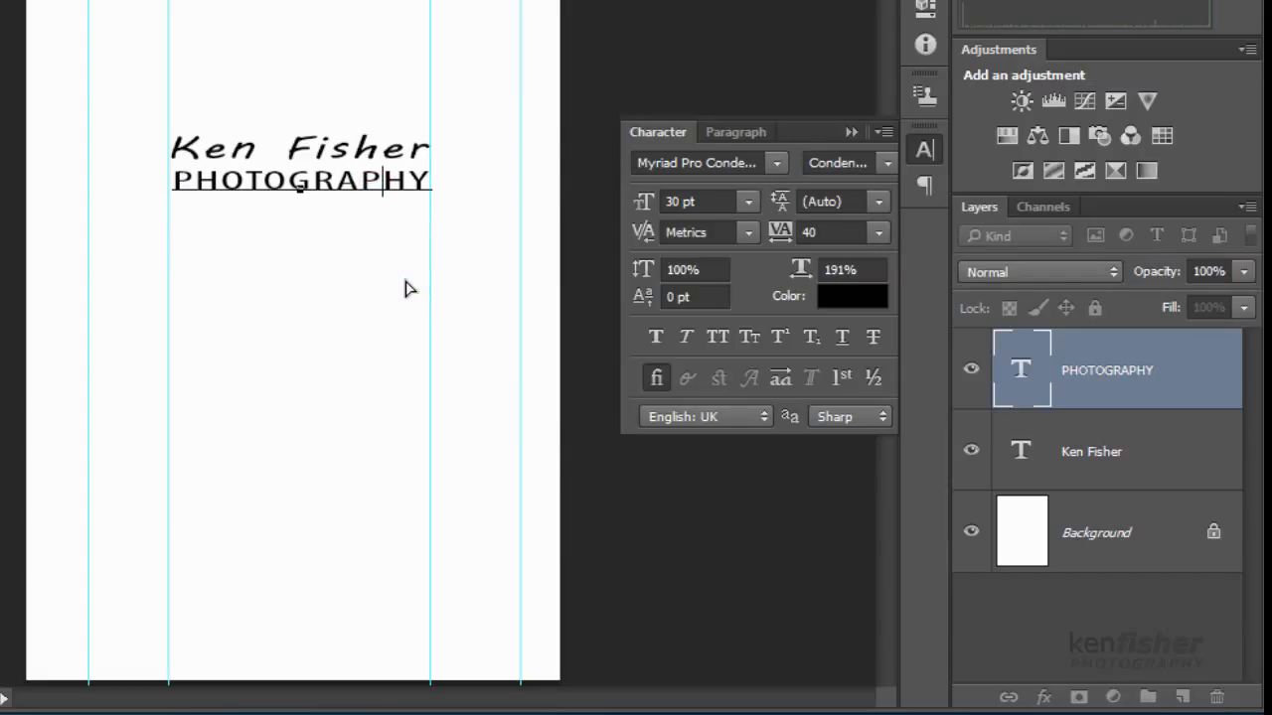
{"action": "key", "text": "ctrl+Return"}
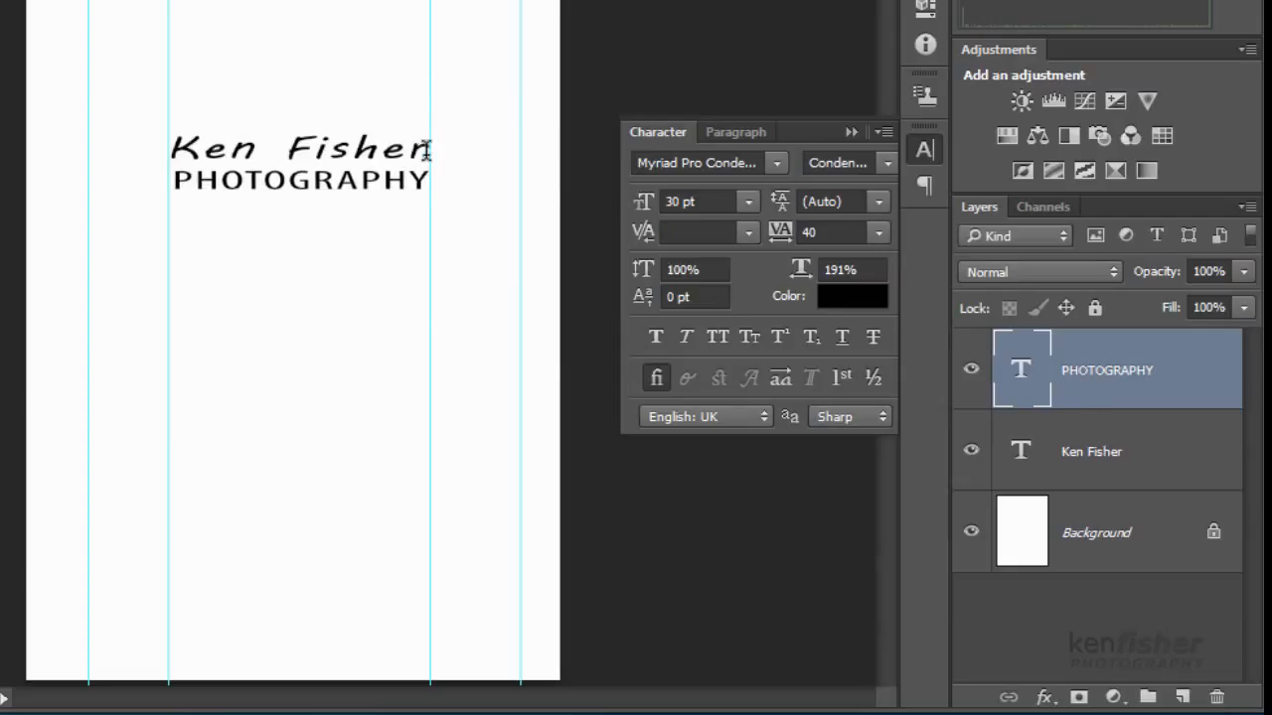
- Colour the word Fisher bright blue through the Character panel's Color Picker
{"action": "left_click_drag", "start_coordinate": [430, 152], "coordinate": [291, 149]}
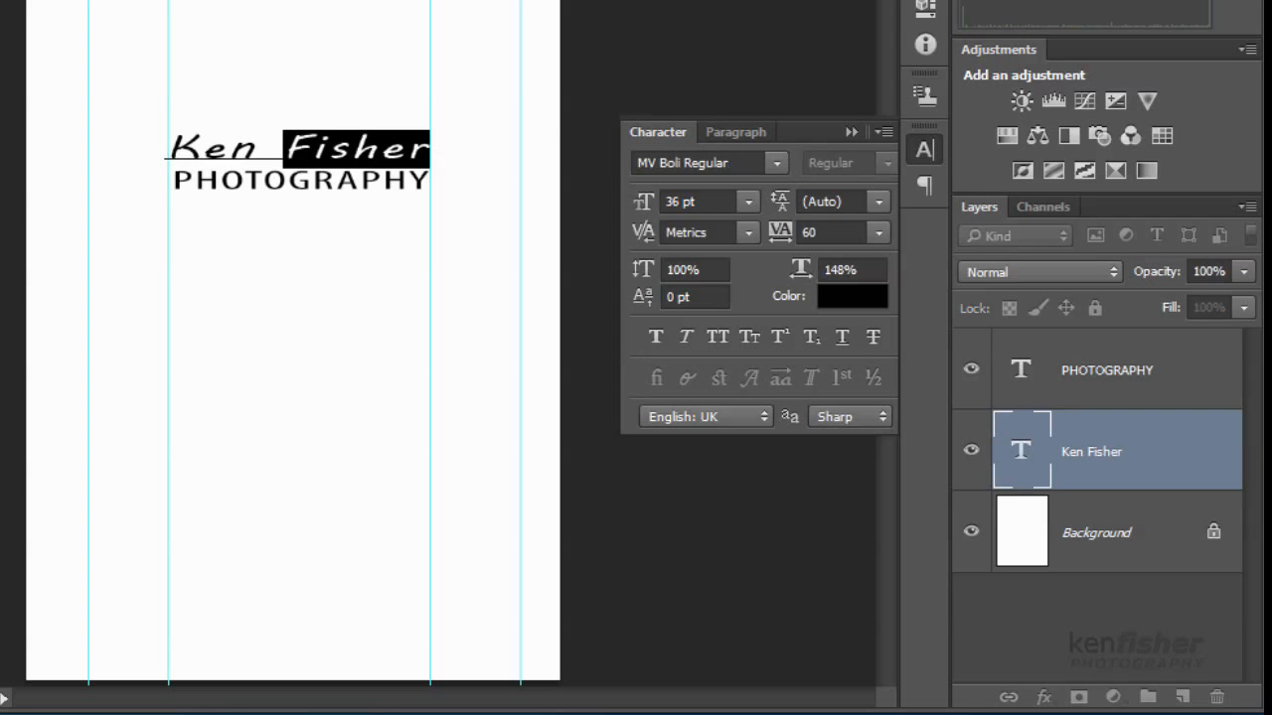
{"action": "left_click", "coordinate": [851, 295]}
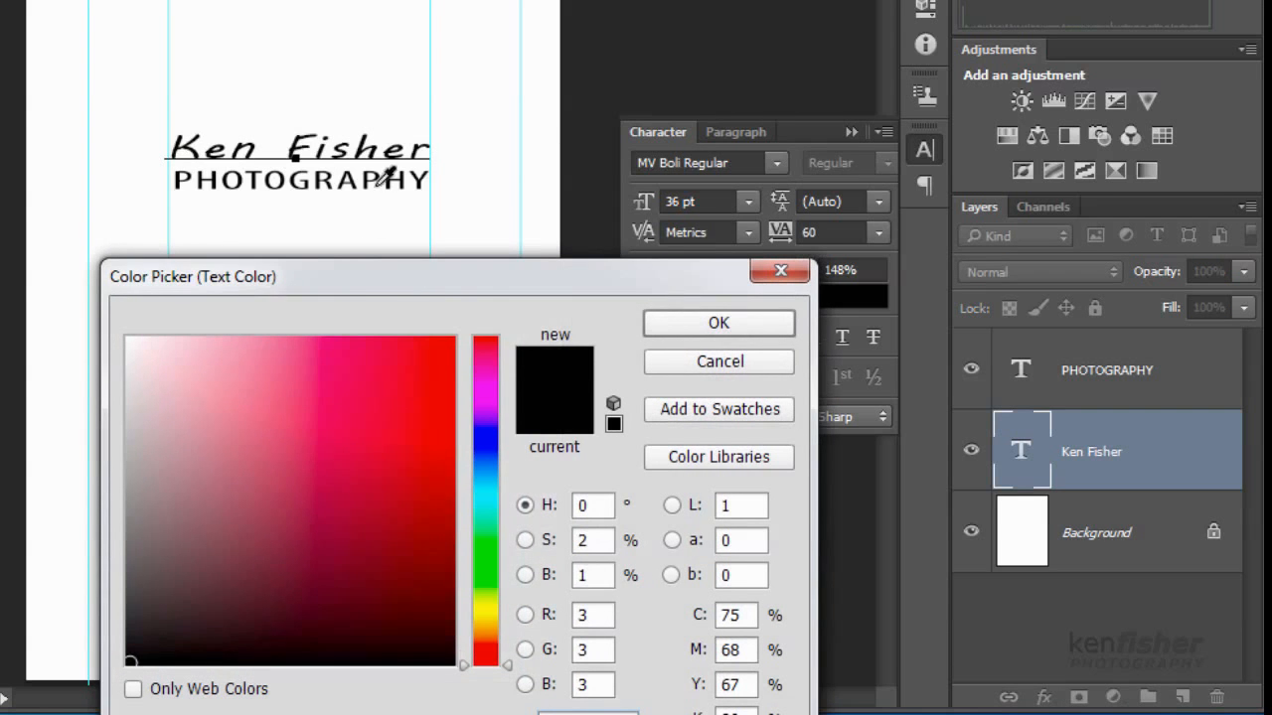
{"action": "left_click", "coordinate": [481, 438]}
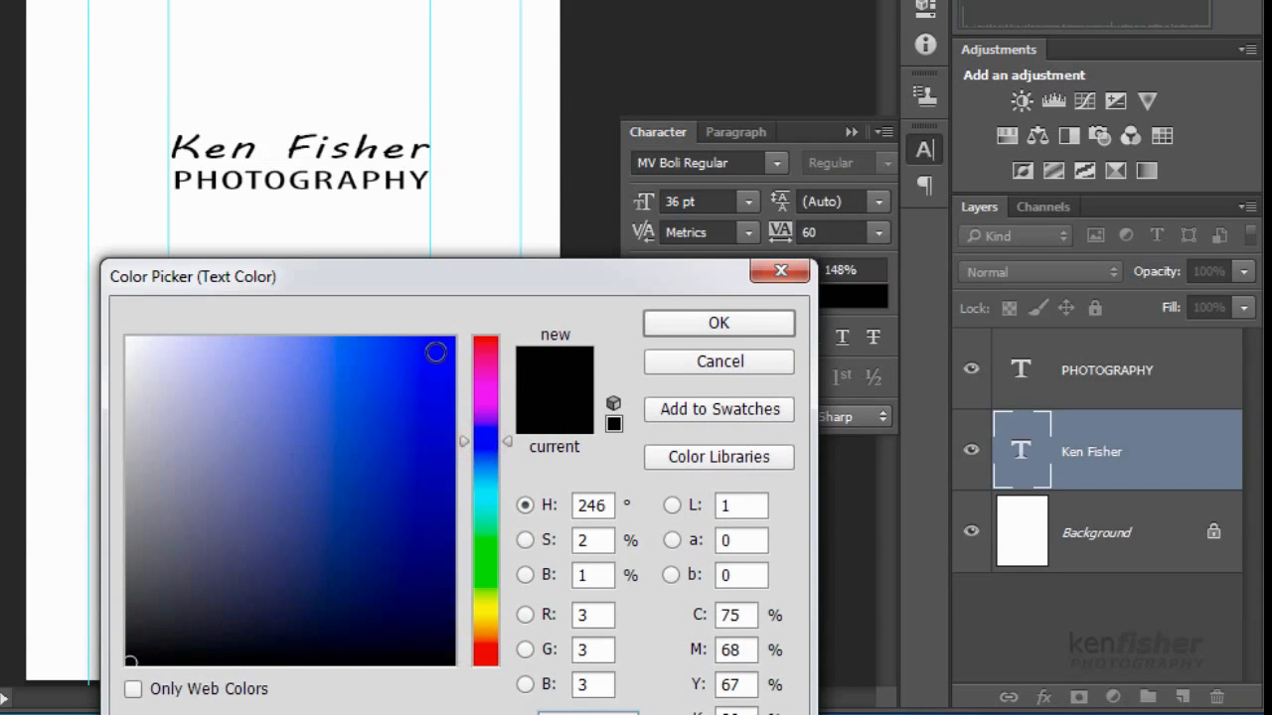
{"action": "left_click", "coordinate": [434, 358]}
{"action": "left_click", "coordinate": [719, 328]}
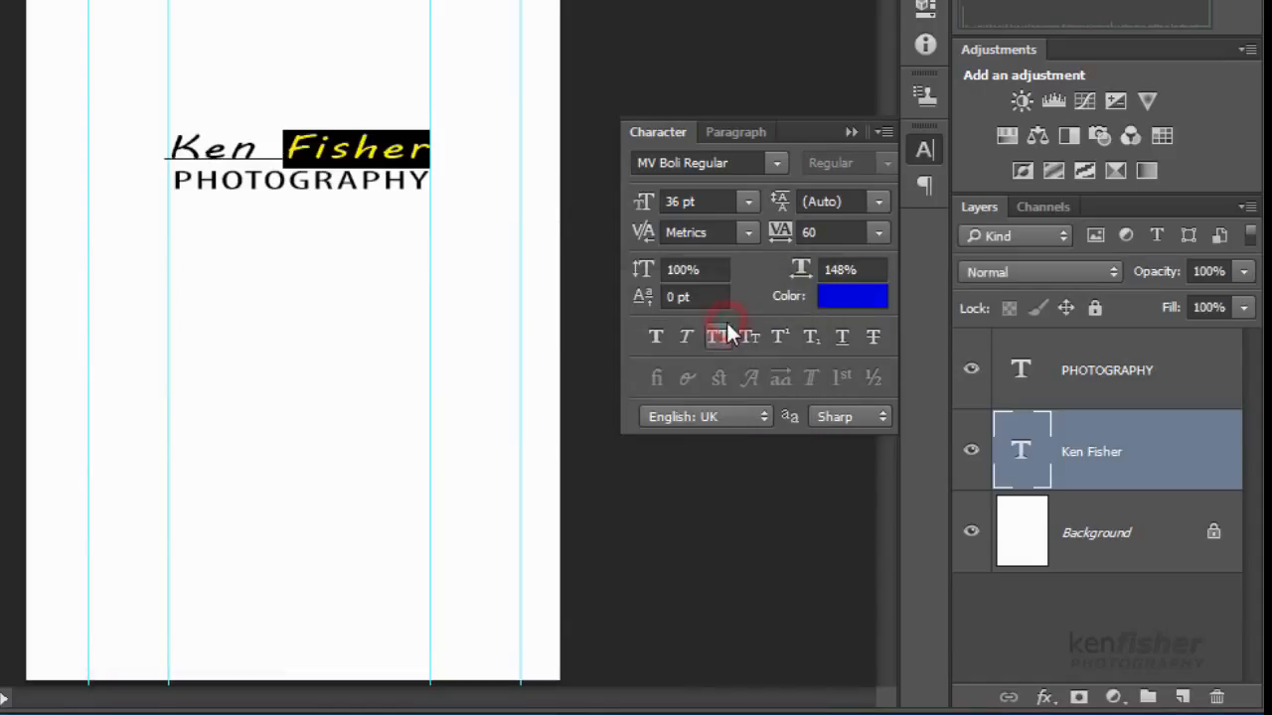
{"action": "key", "text": "ctrl+Return"}
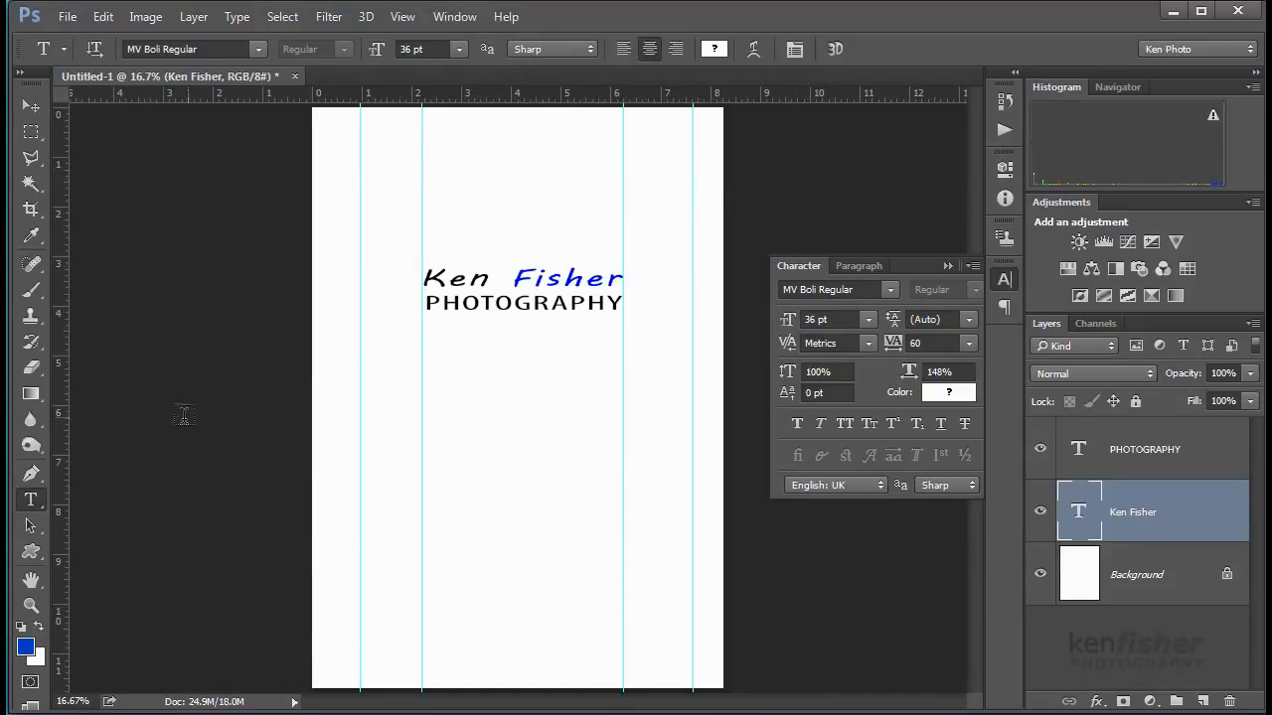
- Select the Custom Shape Tool and open its shape picker
{"action": "left_click", "coordinate": [31, 553]}
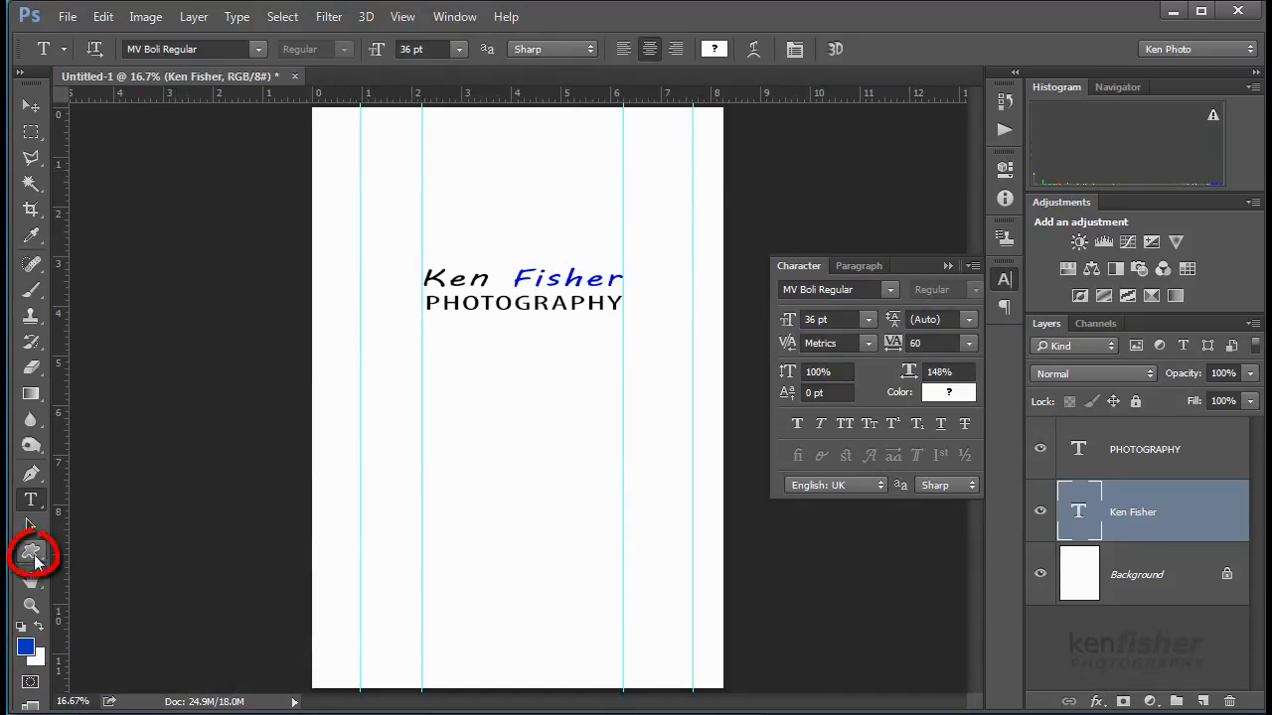
{"action": "left_click", "coordinate": [31, 553]}
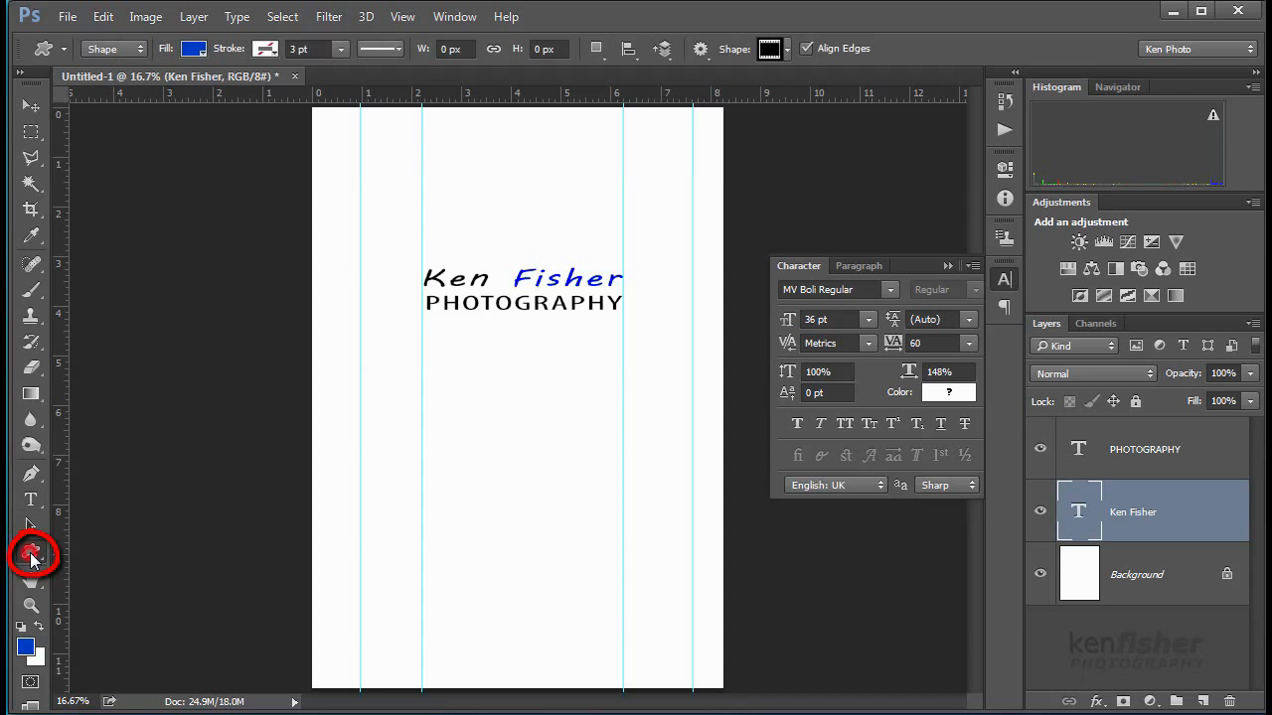
{"action": "left_click", "coordinate": [31, 554]}
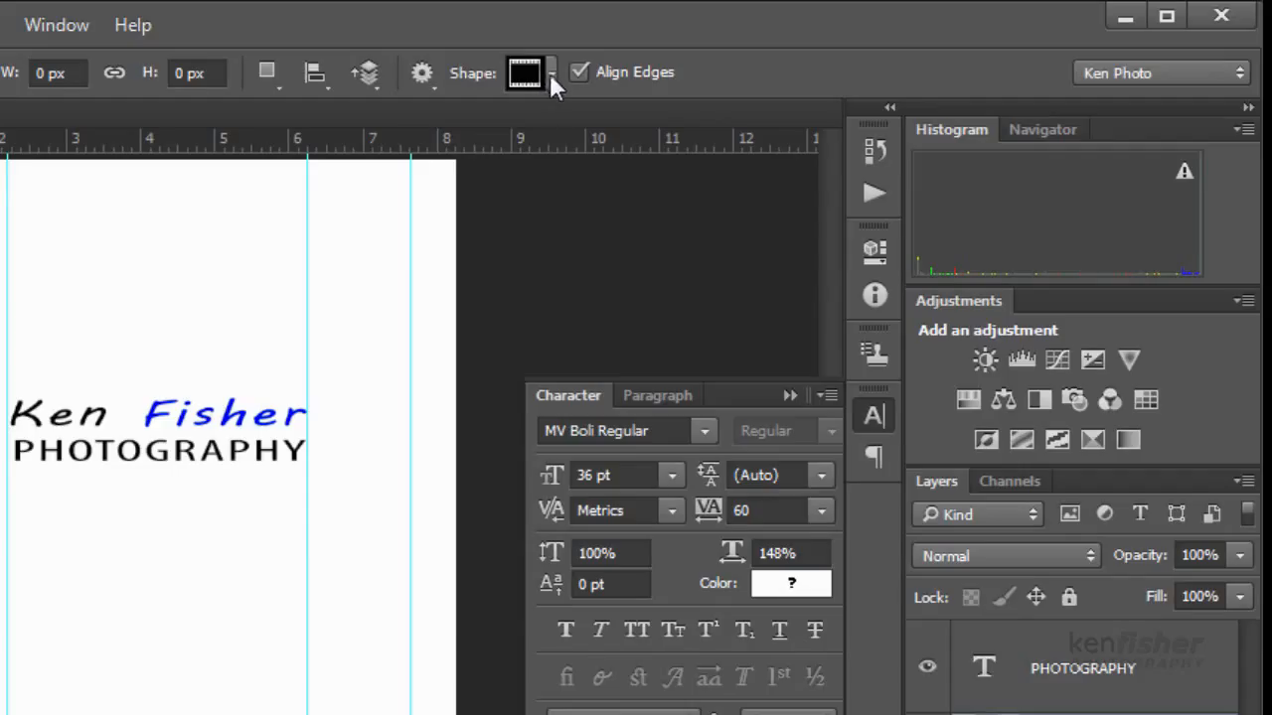
{"action": "left_click", "coordinate": [553, 74]}
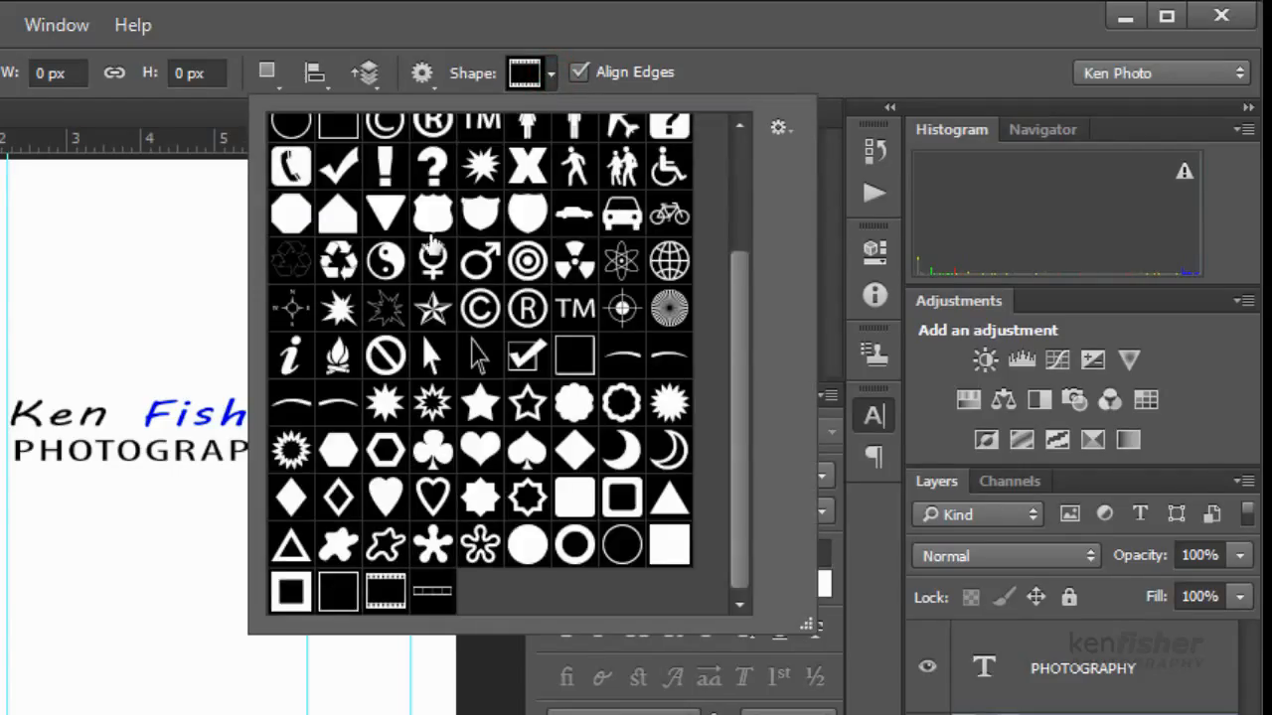
{"action": "left_click_drag", "start_coordinate": [738, 377], "coordinate": [744, 241]}
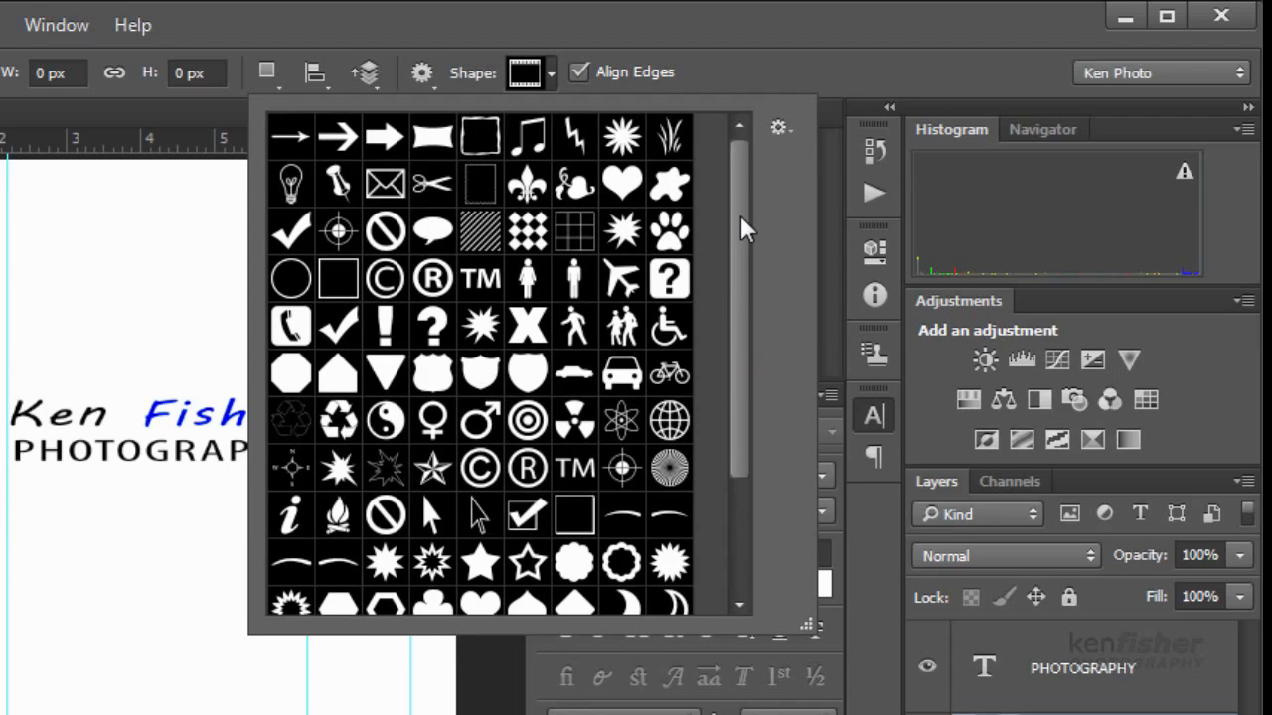
- Append the Film shape set and choose the film-strip frame shape
{"action": "left_click", "coordinate": [782, 138]}
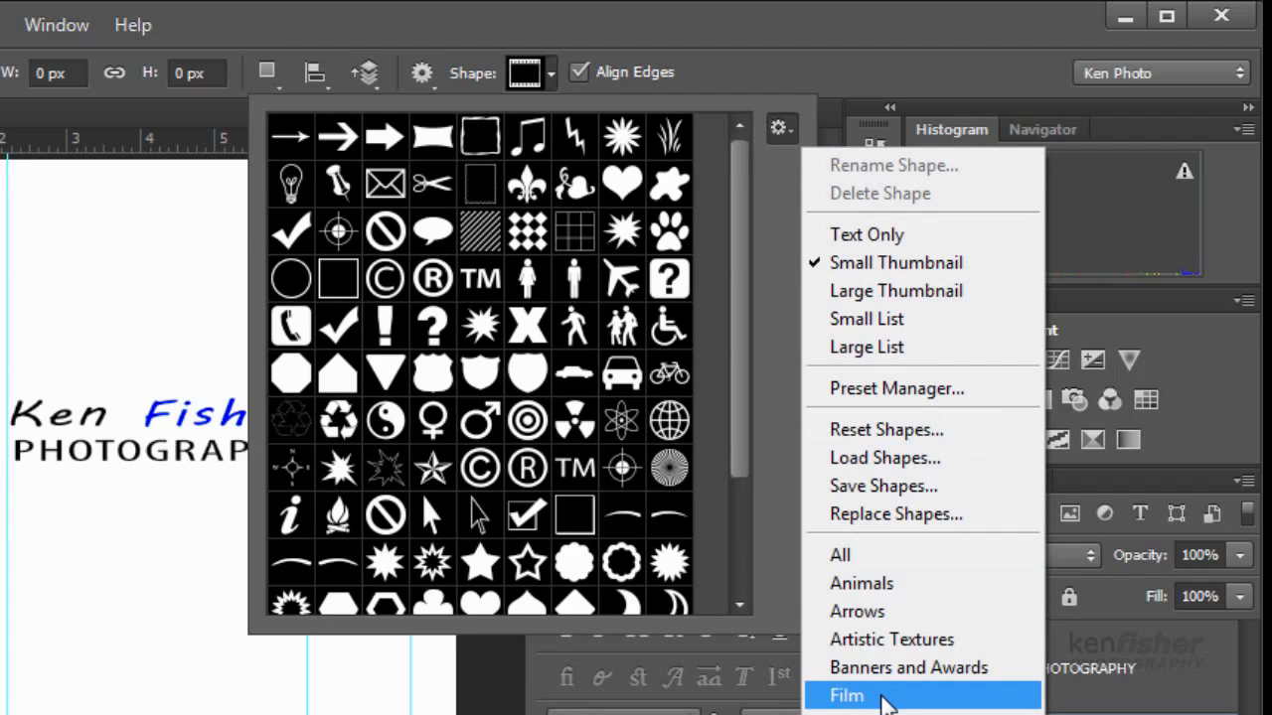
{"action": "left_click", "coordinate": [886, 697]}
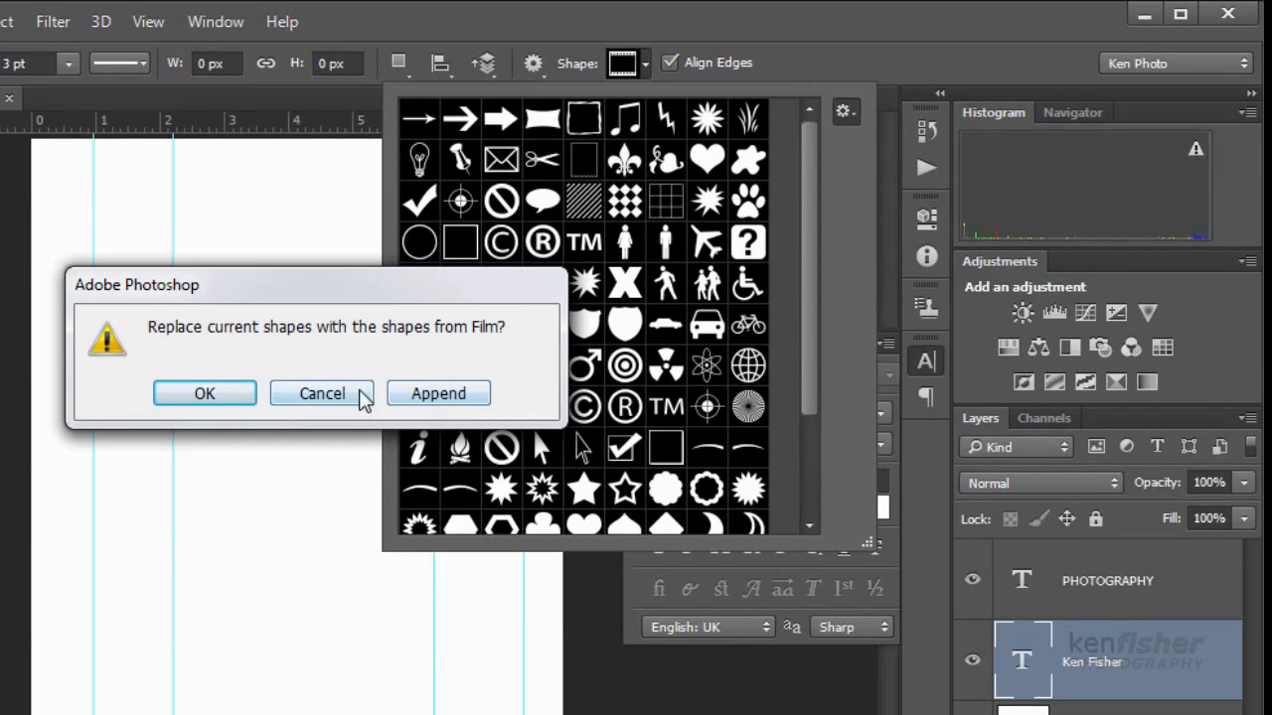
{"action": "left_click", "coordinate": [324, 393]}
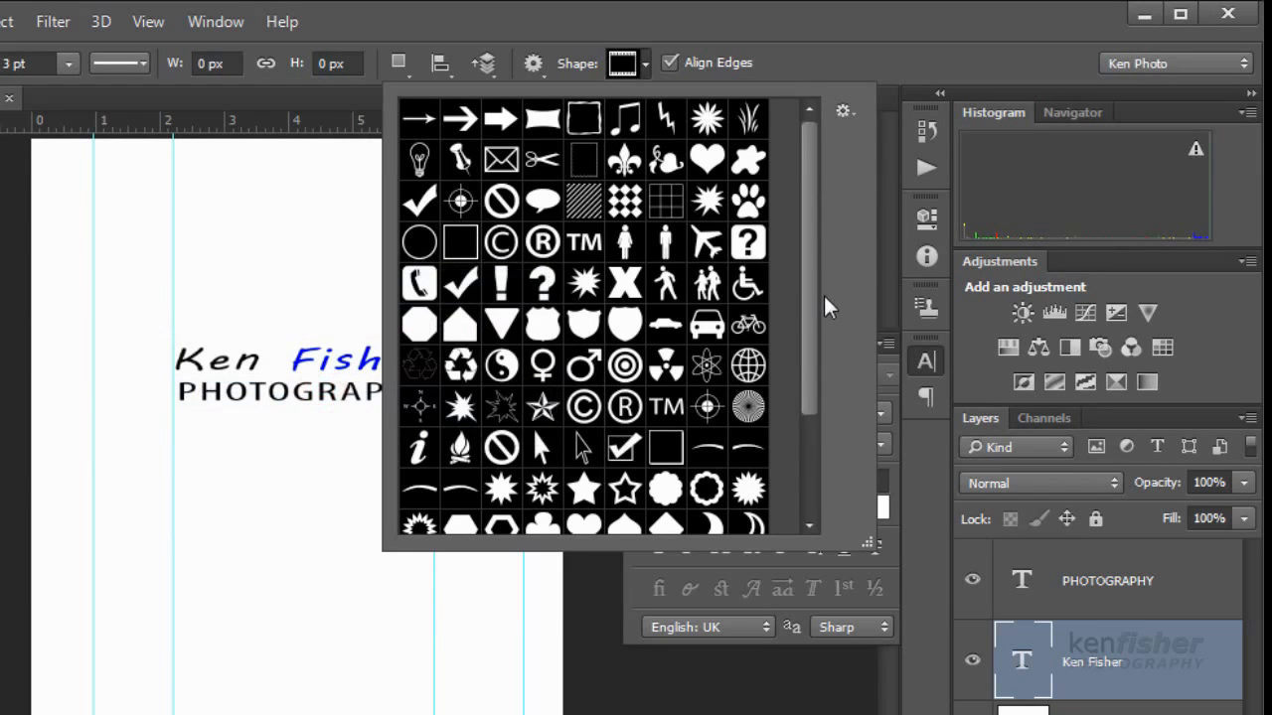
{"action": "left_click_drag", "start_coordinate": [808, 305], "coordinate": [807, 440]}
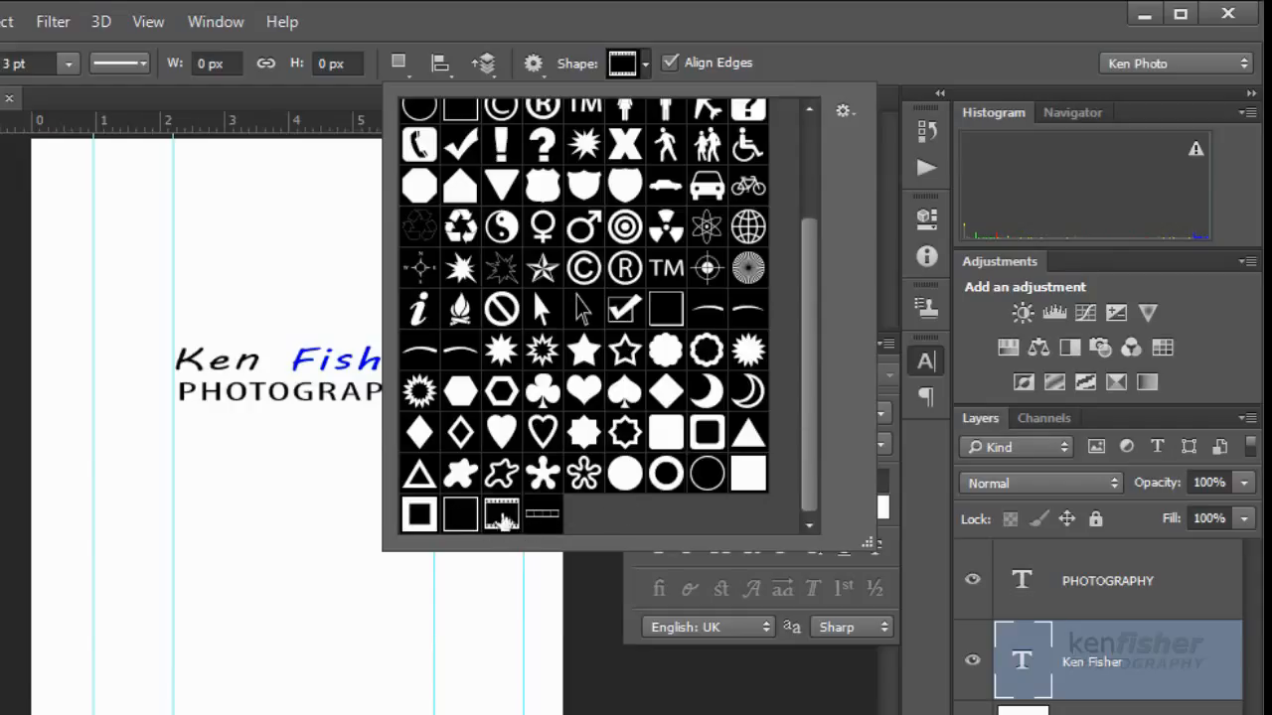
{"action": "left_click", "coordinate": [507, 526]}
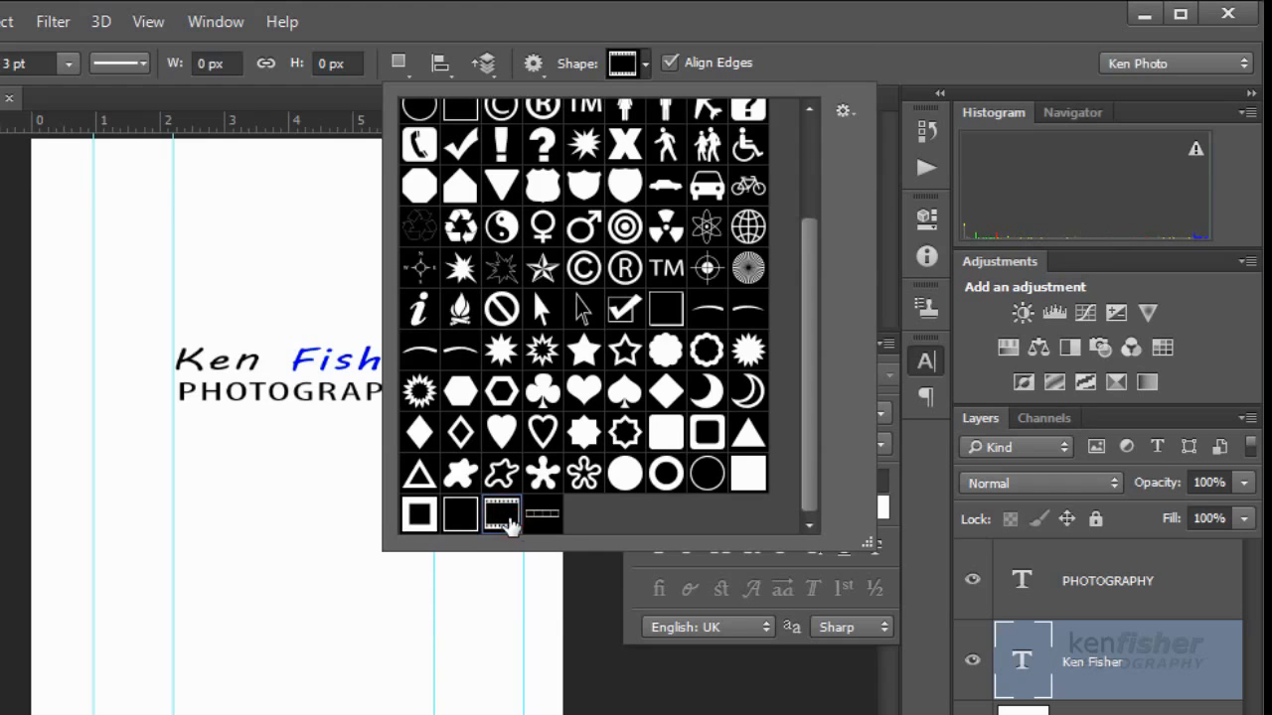
{"action": "left_click", "coordinate": [758, 21]}
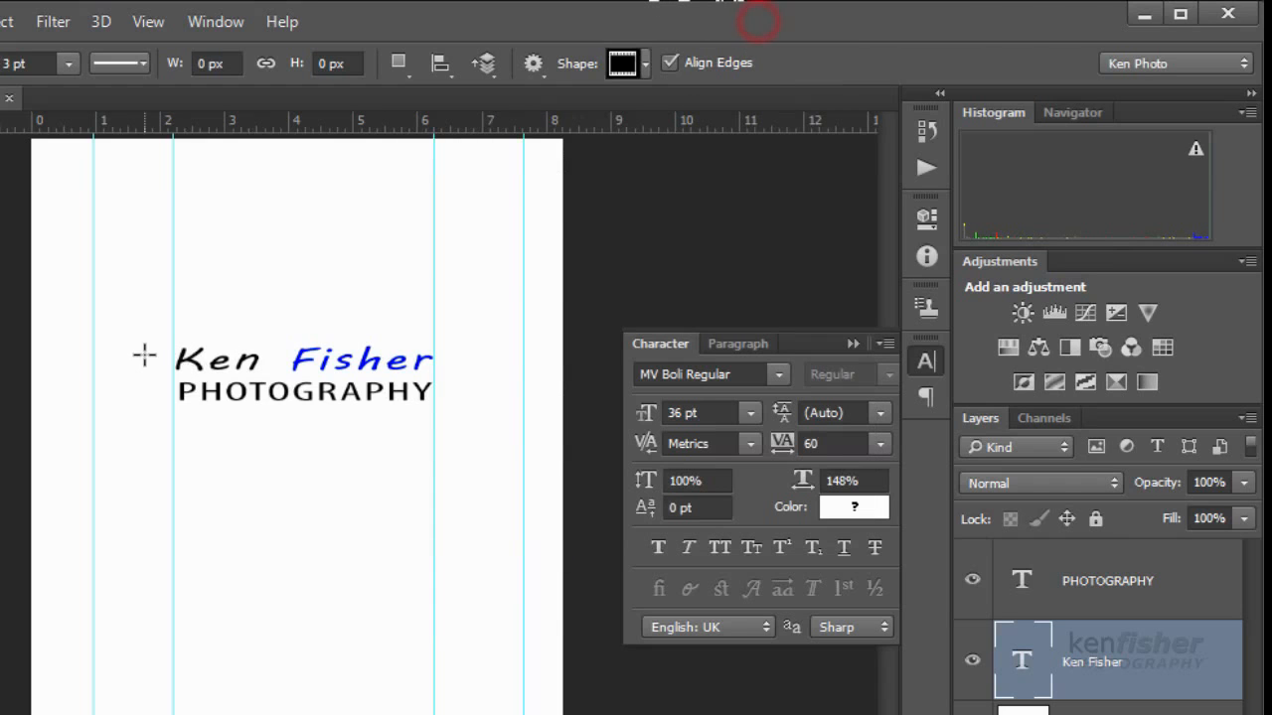
{"action": "left_click_drag", "start_coordinate": [151, 295], "coordinate": [462, 460]}
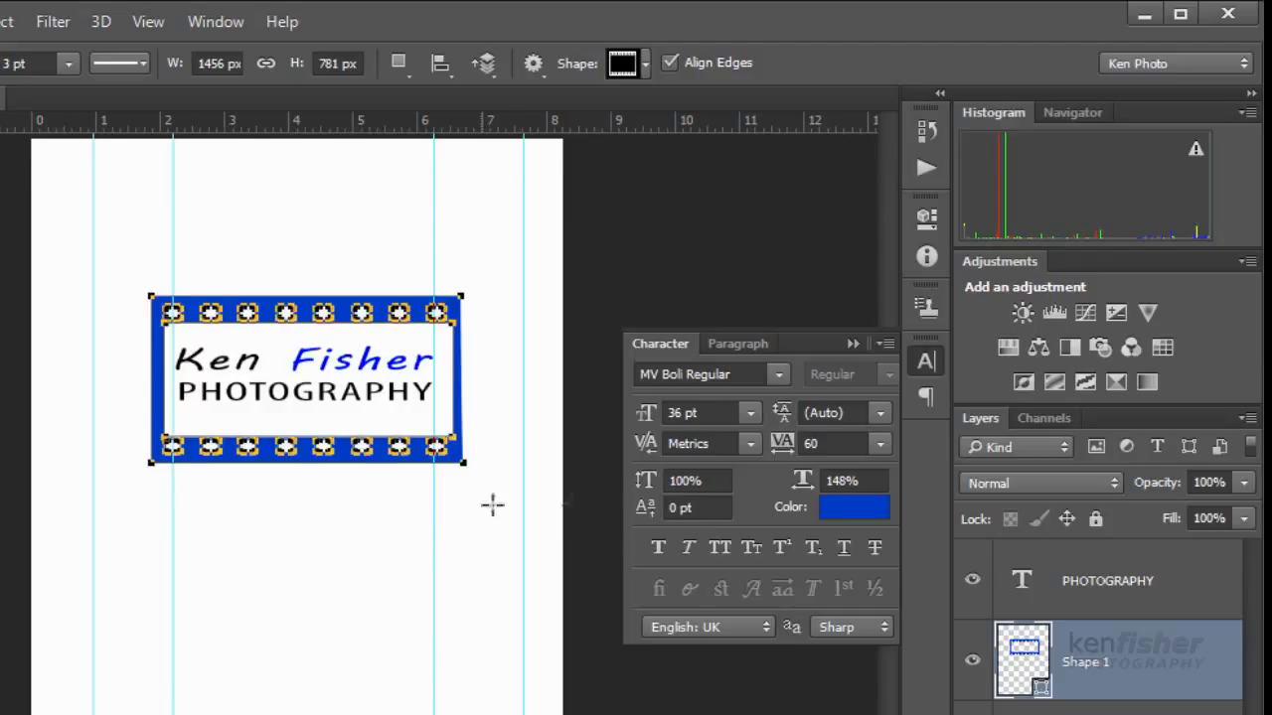
{"action": "key", "text": "Return"}
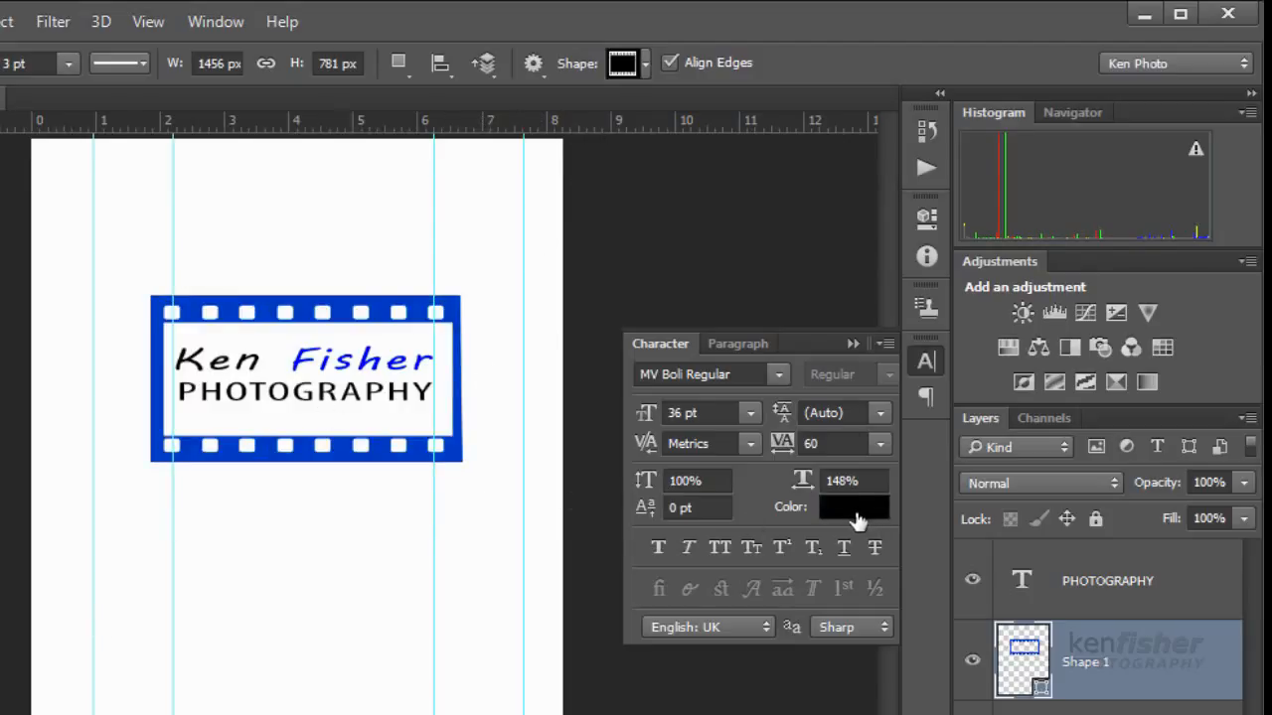
{"action": "double_click", "coordinate": [1024, 652]}
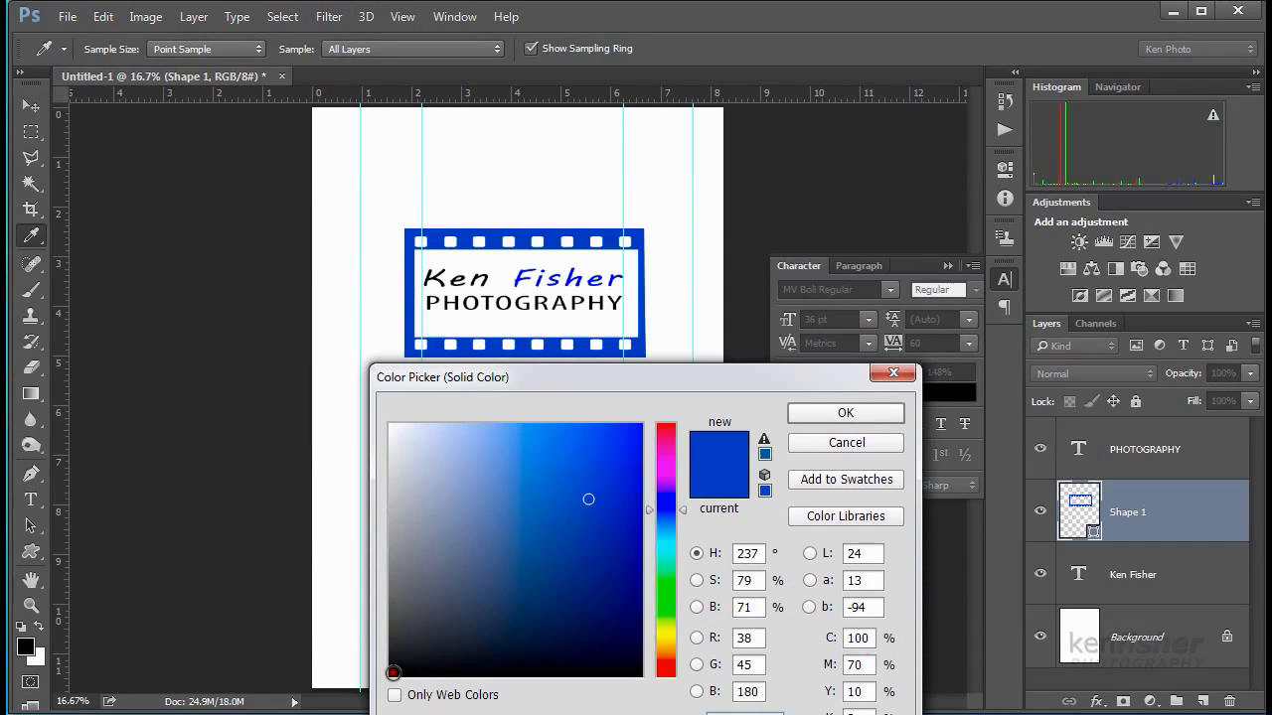
{"action": "left_click", "coordinate": [393, 672]}
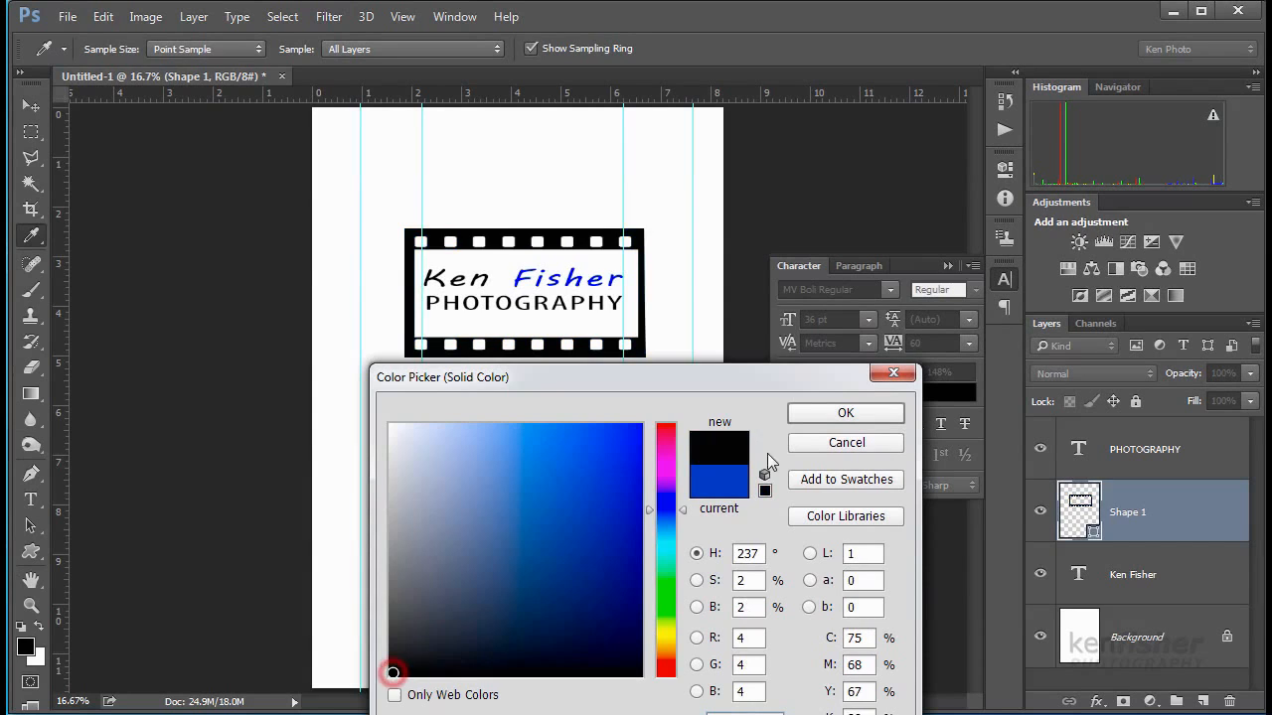
{"action": "left_click", "coordinate": [843, 414]}
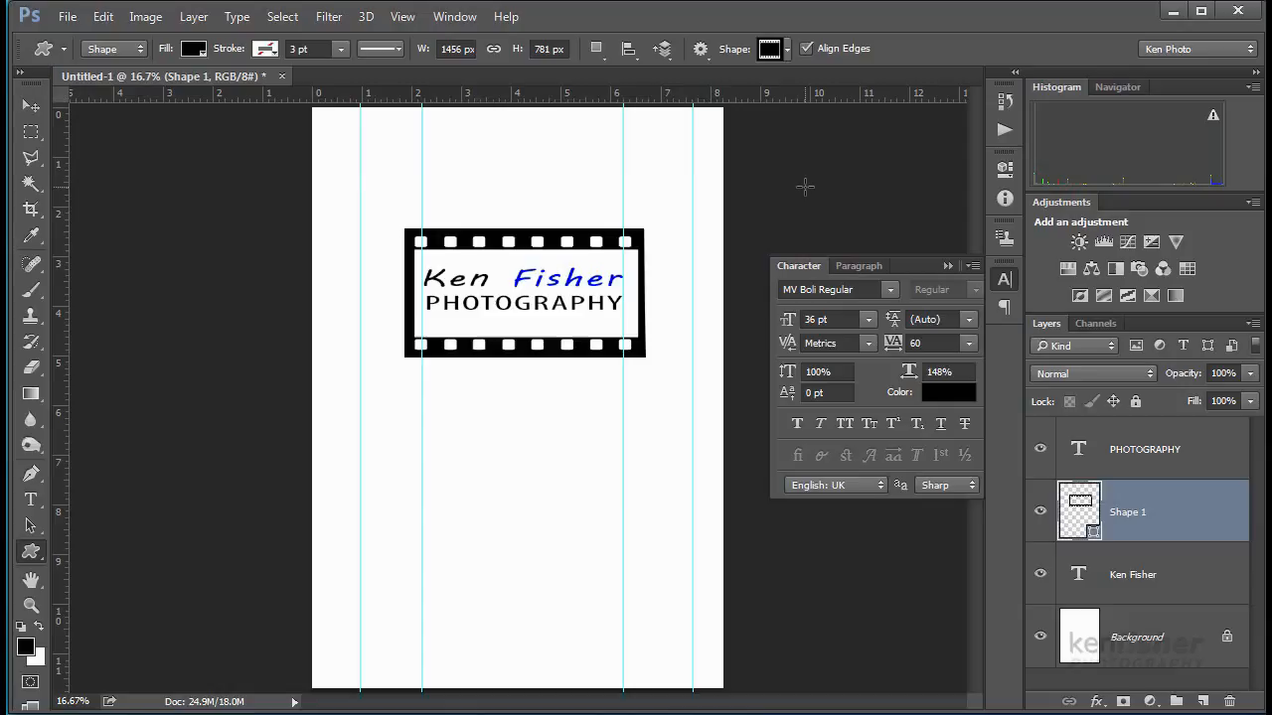
- Hide the guides and the white Background layer
{"action": "key", "text": "ctrl+semicolon"}
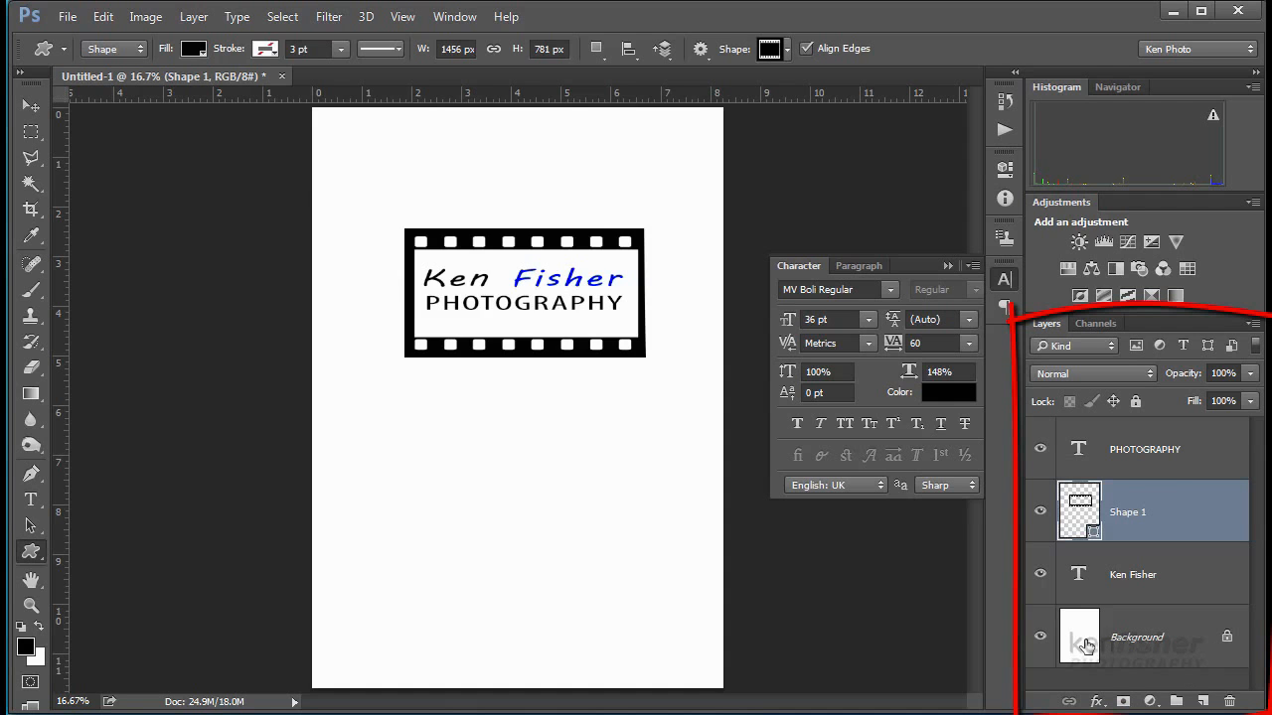
{"action": "left_click", "coordinate": [1039, 641]}
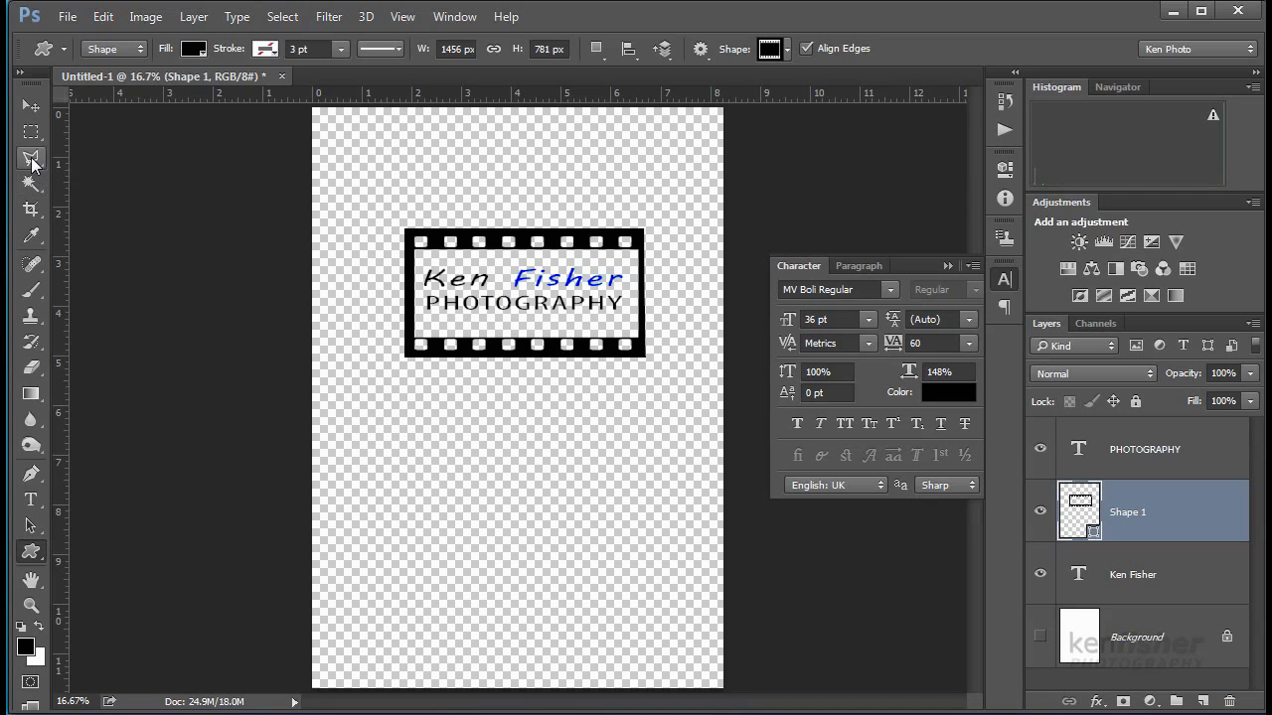
- Crop the canvas from top-left and bottom-right tightly to the film-strip frame's edges
{"action": "left_click", "coordinate": [31, 211]}
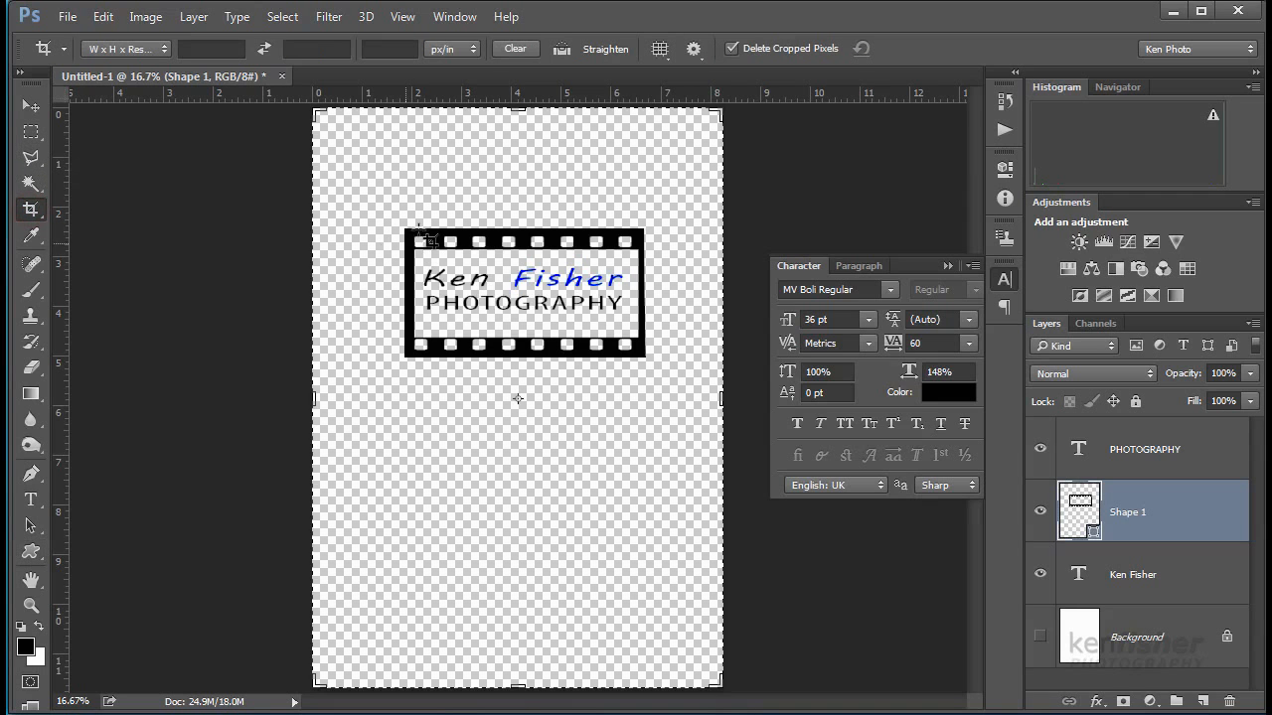
{"action": "left_click_drag", "start_coordinate": [314, 112], "coordinate": [354, 165]}
{"action": "left_click_drag", "start_coordinate": [680, 626], "coordinate": [648, 467]}
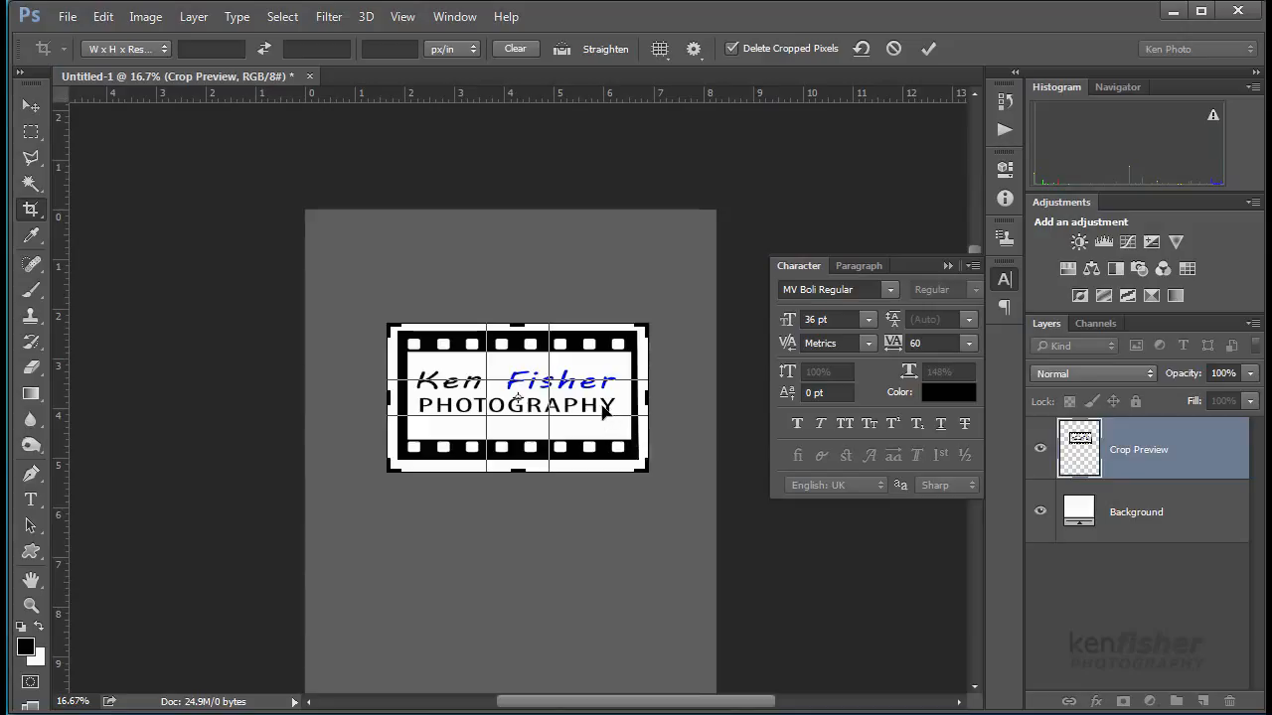
{"action": "double_click", "coordinate": [603, 411]}
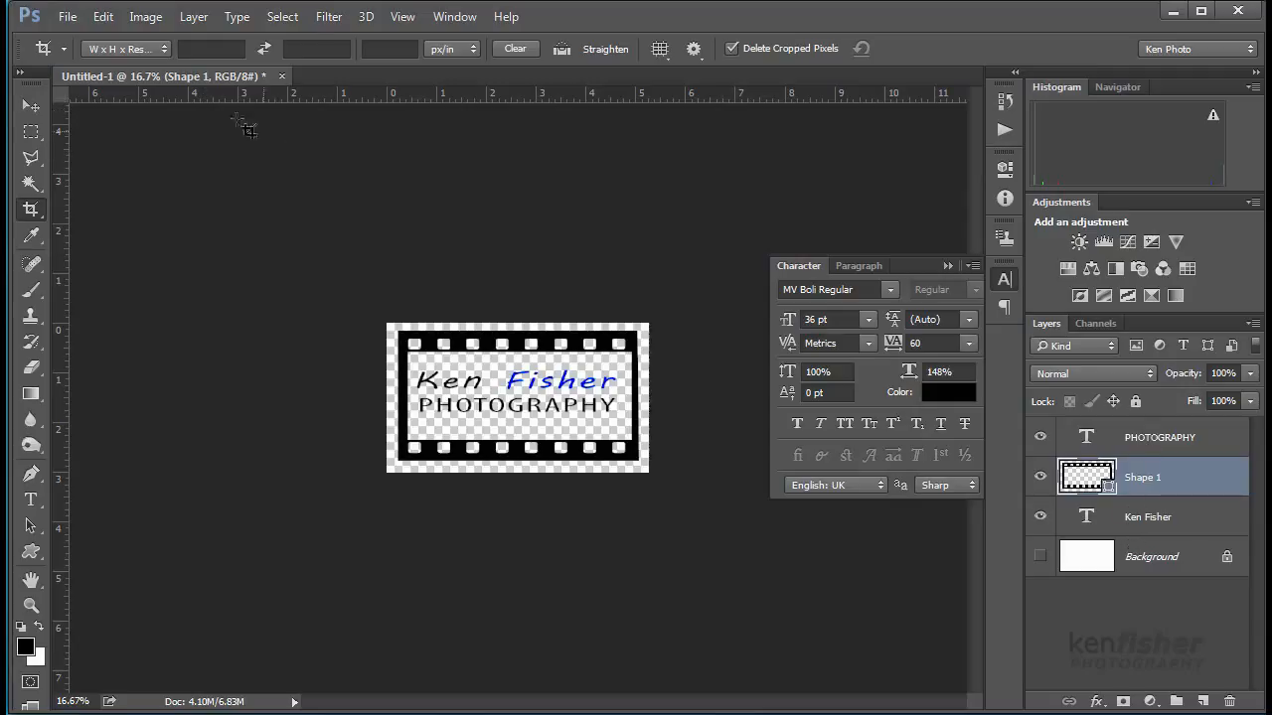
- Save the document as Logo in Photoshop (*.PSD) format
{"action": "left_click", "coordinate": [69, 17]}
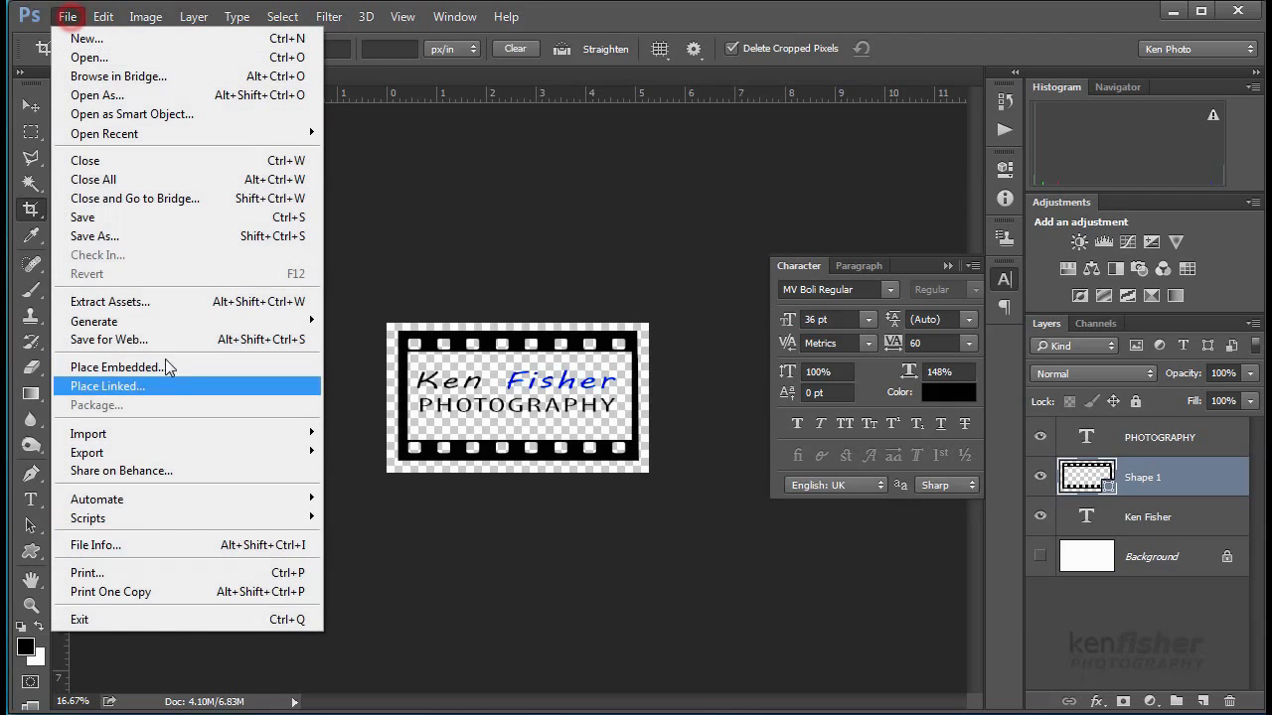
{"action": "left_click", "coordinate": [139, 238]}
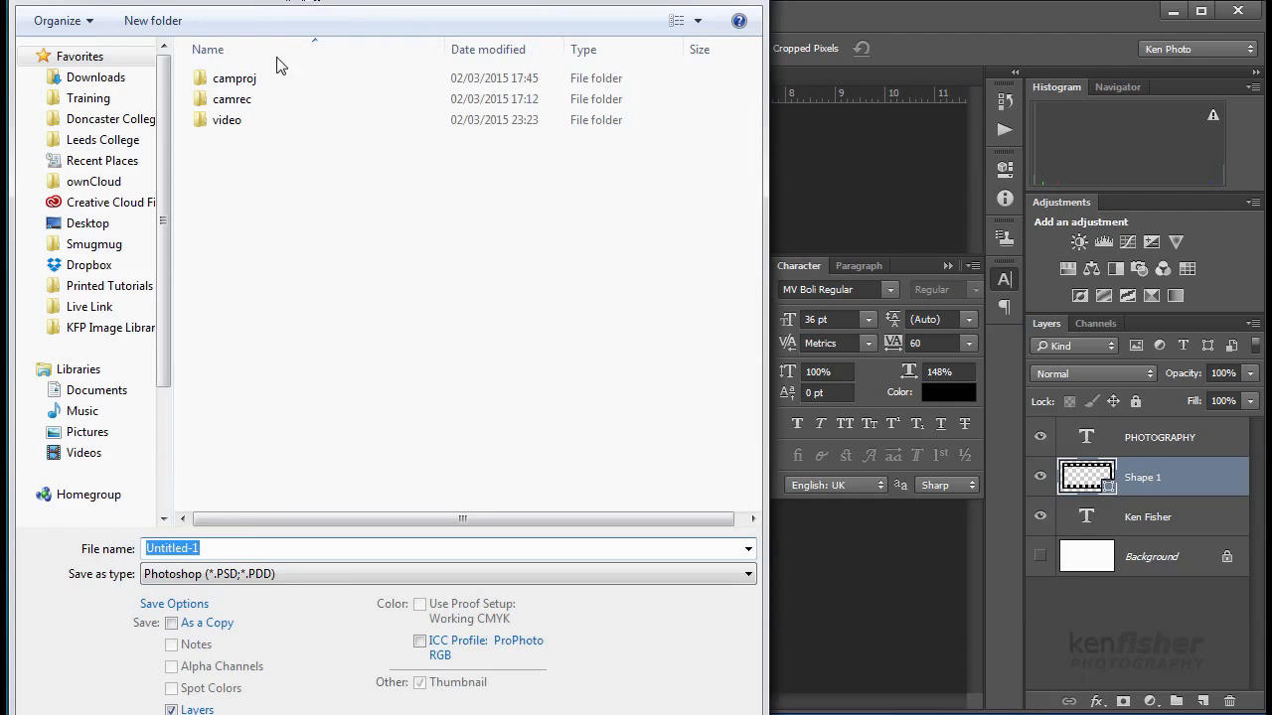
{"action": "double_click", "coordinate": [214, 545]}
{"action": "type", "text": "Logo"}
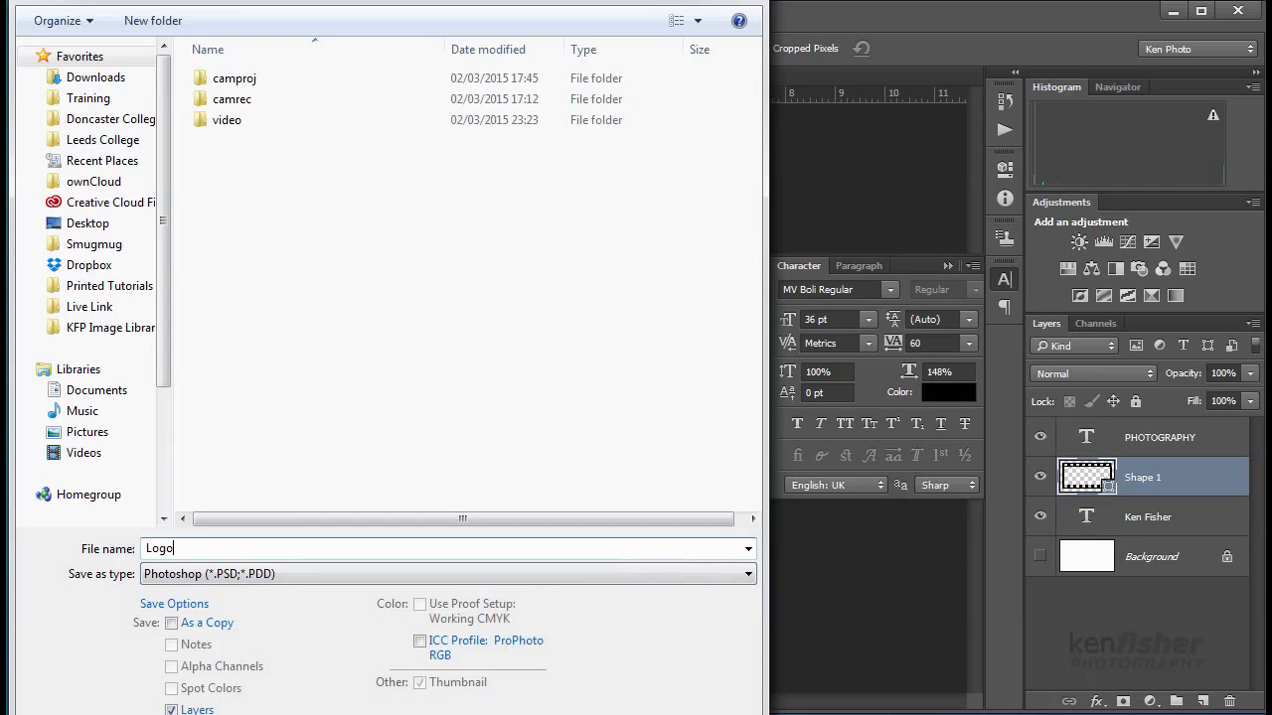
{"action": "key", "text": "Return"}
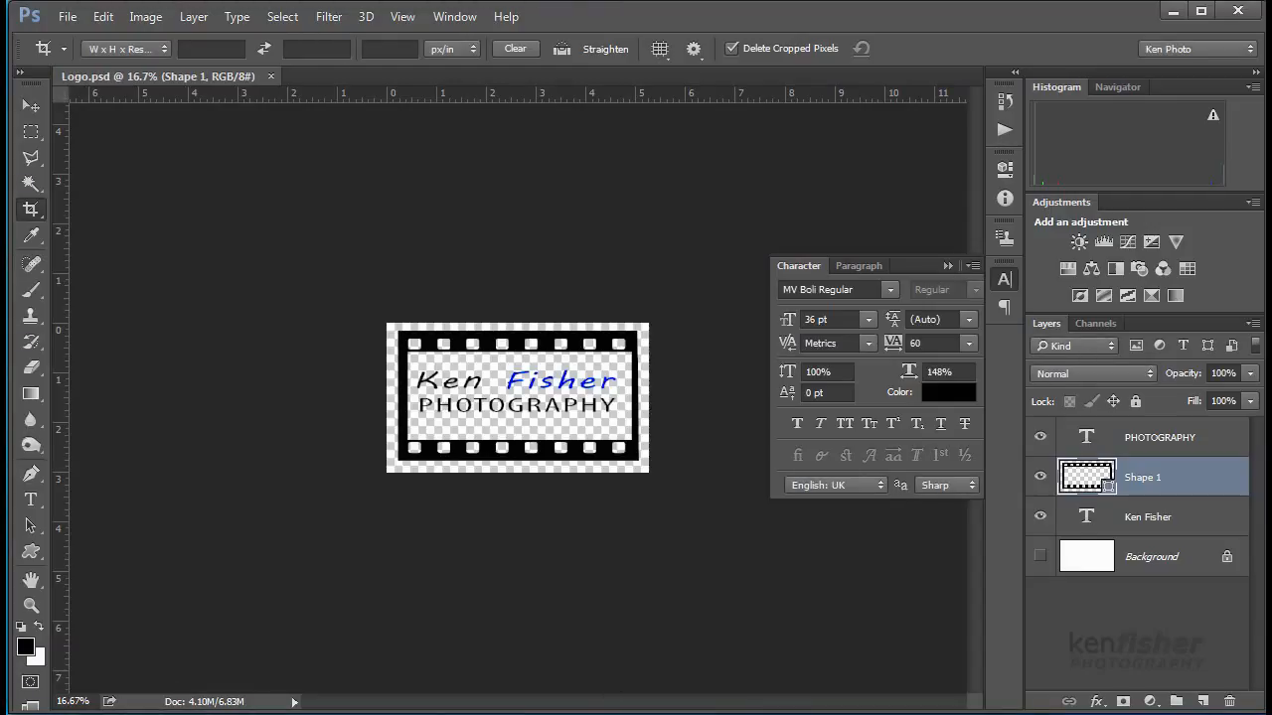
- Save a JPEG copy of the logo, accepting the default JPEG options
{"action": "left_click", "coordinate": [66, 20]}
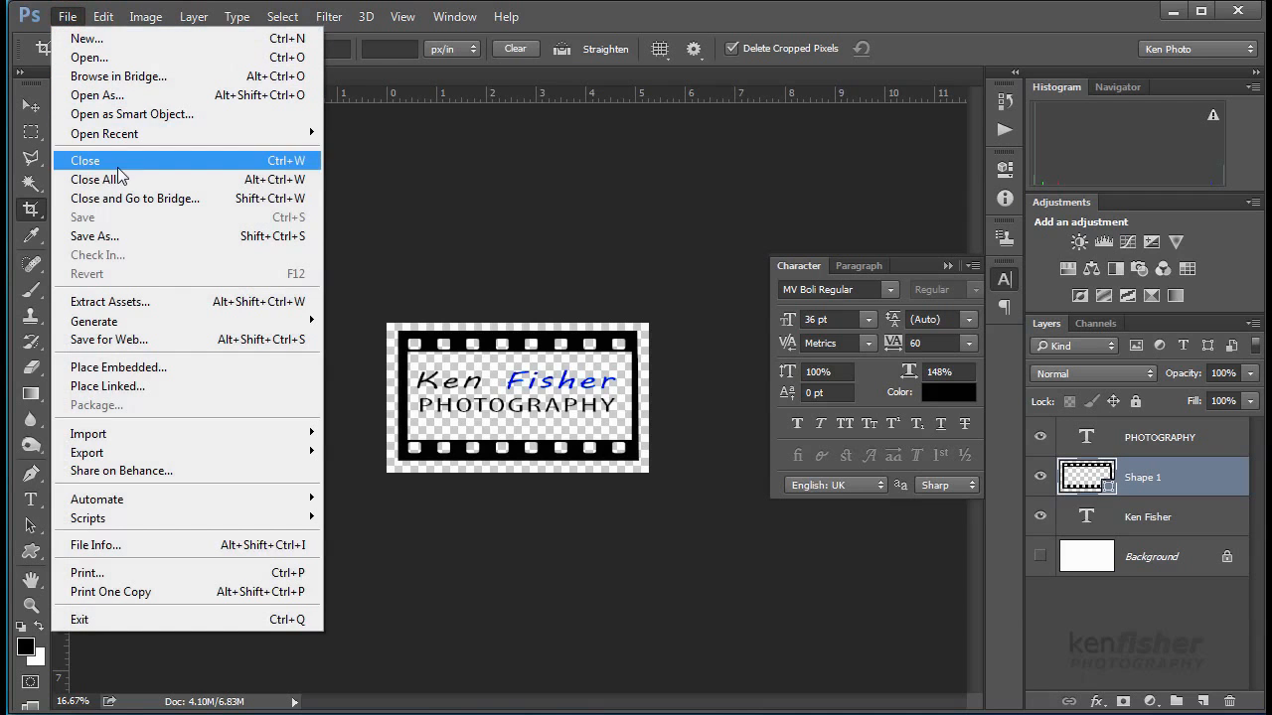
{"action": "left_click", "coordinate": [140, 241]}
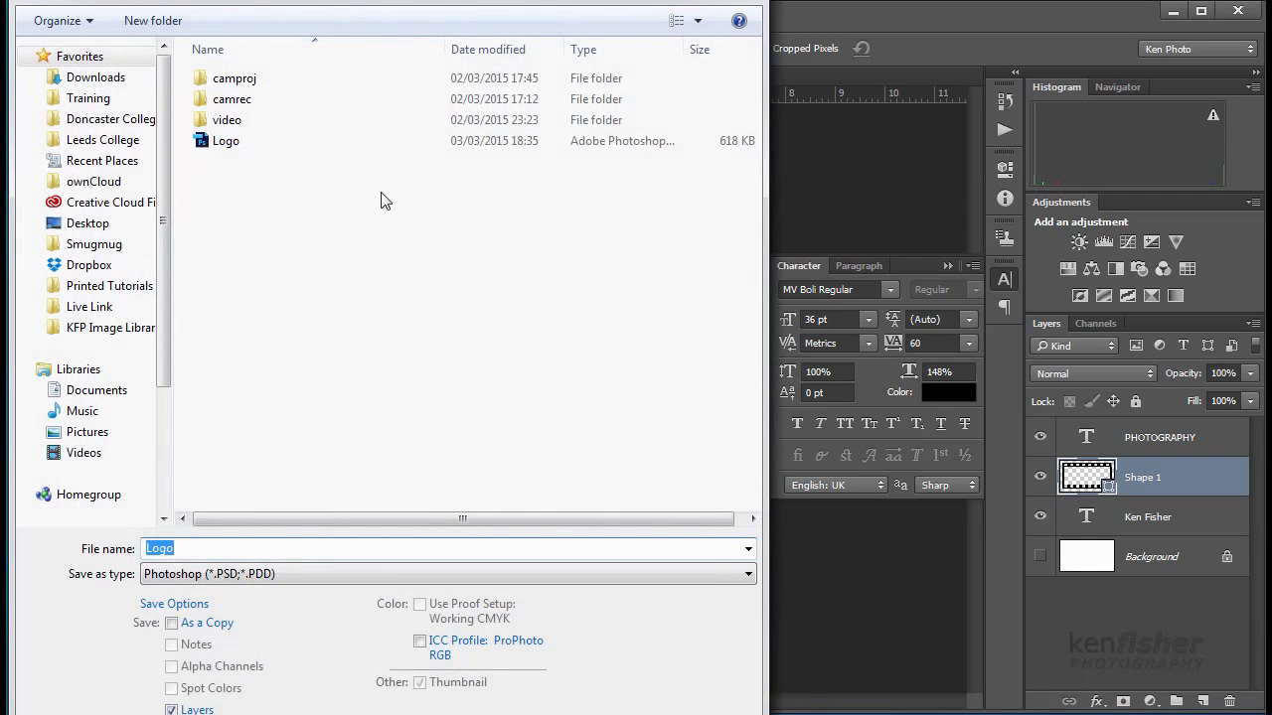
{"action": "left_click", "coordinate": [749, 575]}
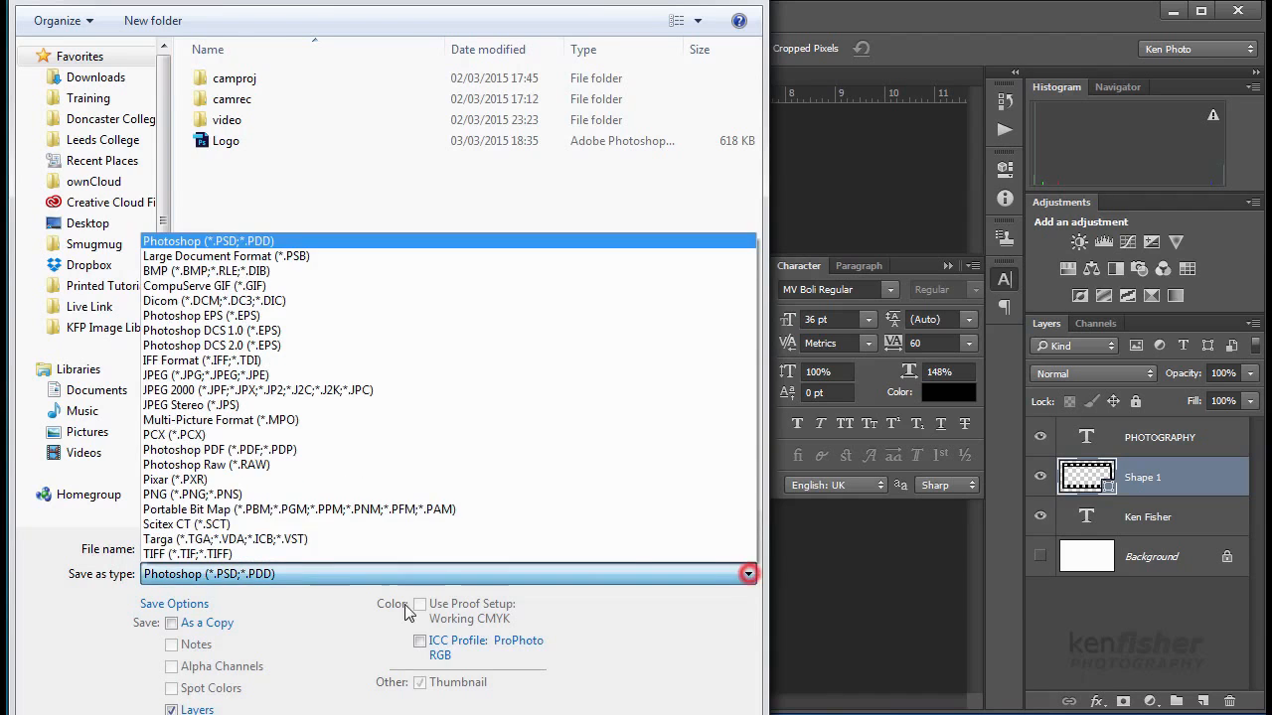
{"action": "left_click", "coordinate": [214, 376]}
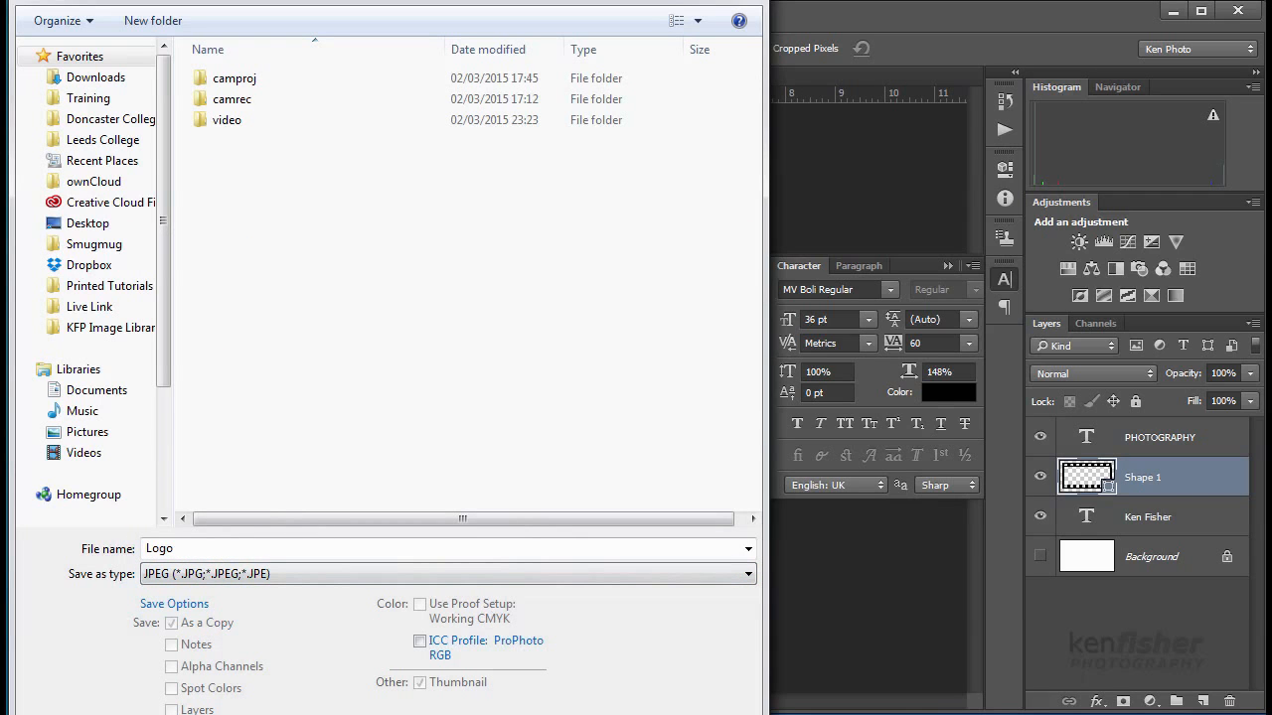
{"action": "key", "text": "Return"}
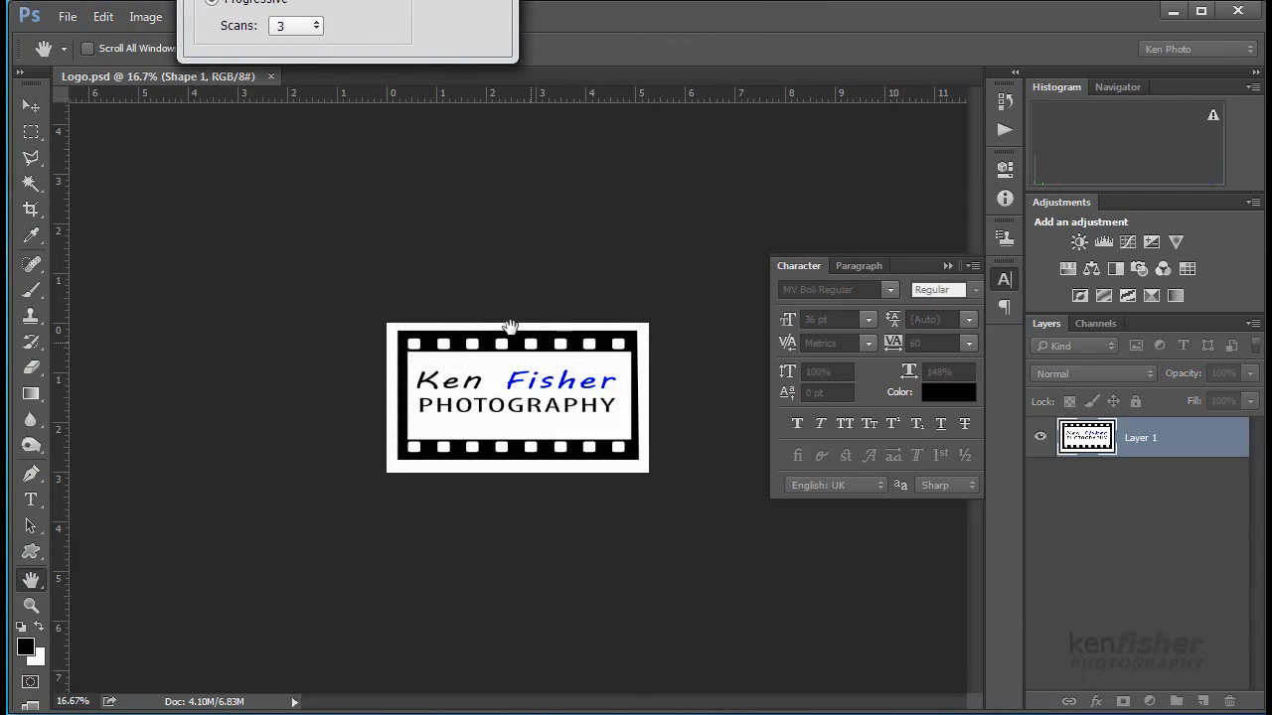
{"action": "key", "text": "Return"}
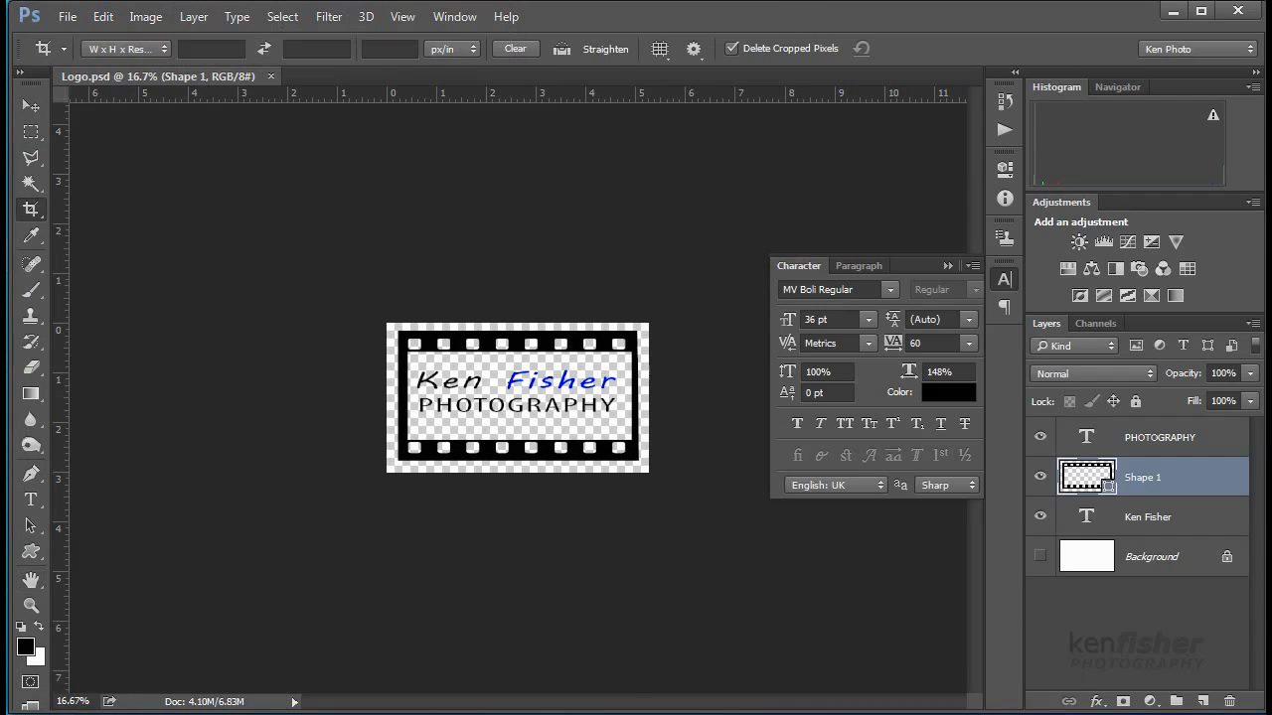
- Save a PNG copy of the logo to keep its transparency
{"action": "left_click", "coordinate": [67, 22]}
{"action": "left_click", "coordinate": [135, 235]}
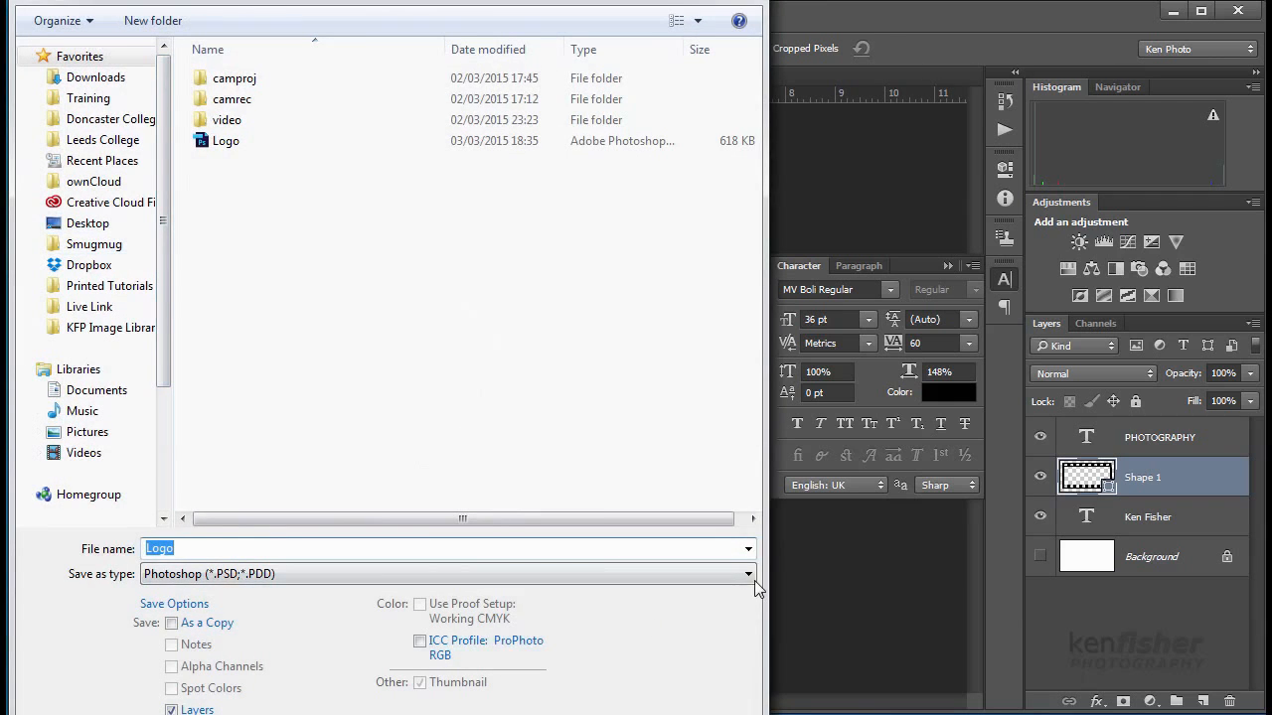
{"action": "left_click", "coordinate": [749, 574]}
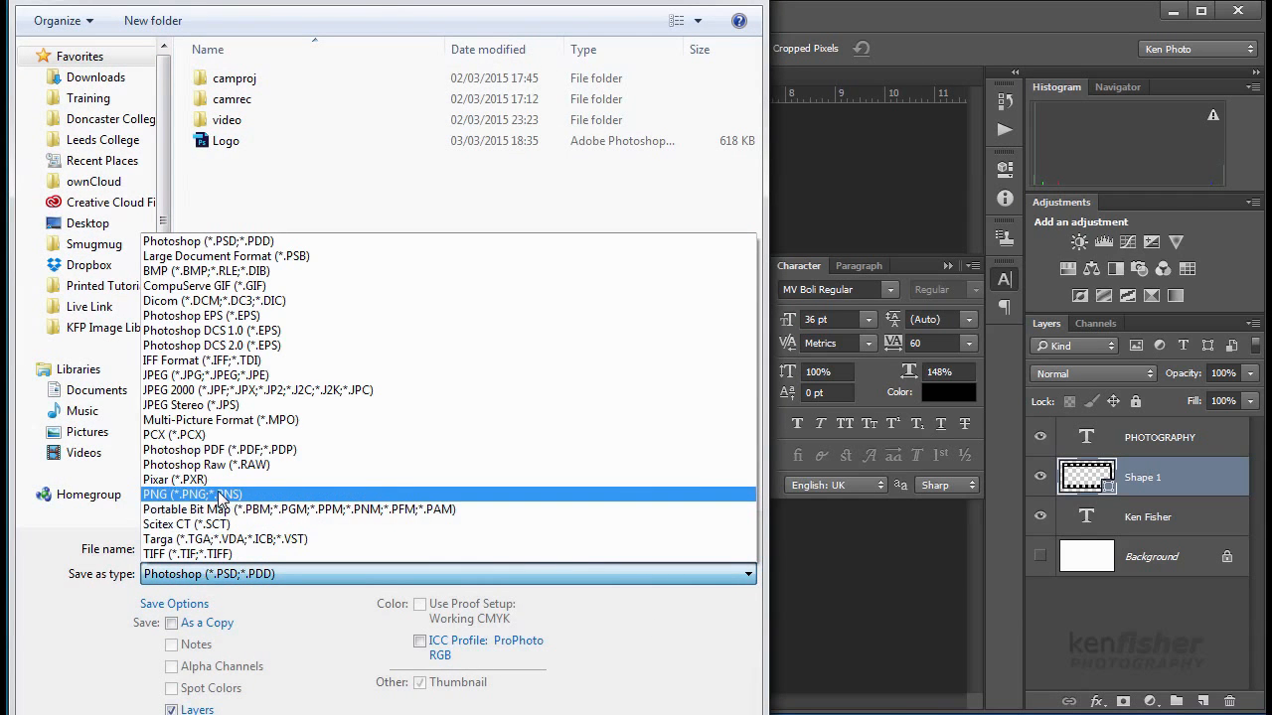
{"action": "left_click", "coordinate": [218, 494]}
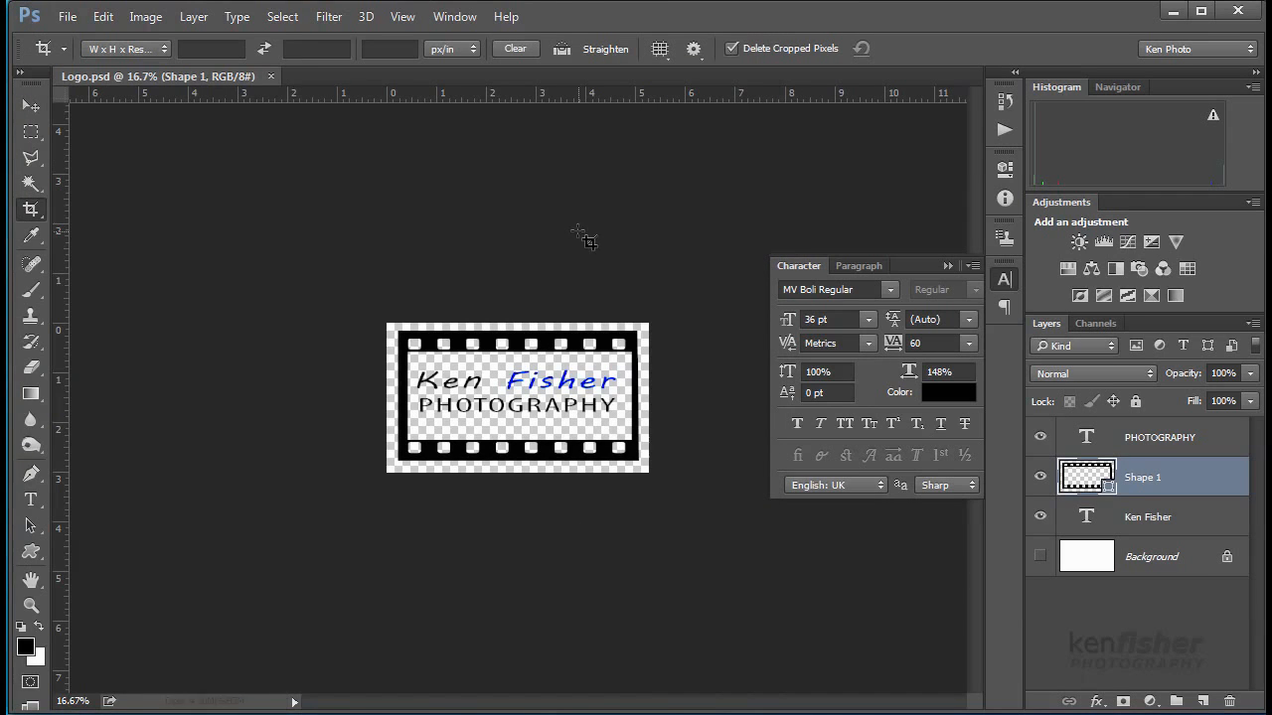
{"action": "left_click", "coordinate": [67, 17]}
{"action": "left_click", "coordinate": [88, 56]}
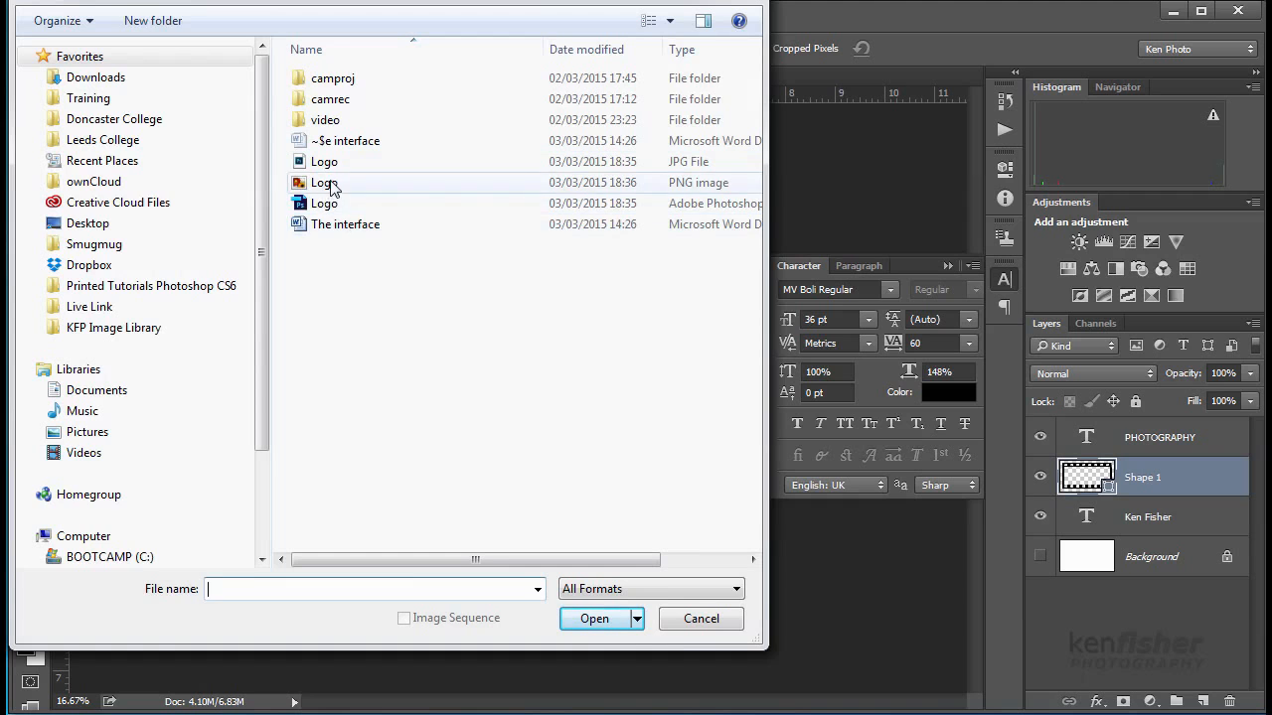
- Open Logo.png and Logo.jpg, then return to the transparent Logo.png document
{"action": "left_click", "coordinate": [323, 183]}
{"action": "left_click", "coordinate": [606, 619]}
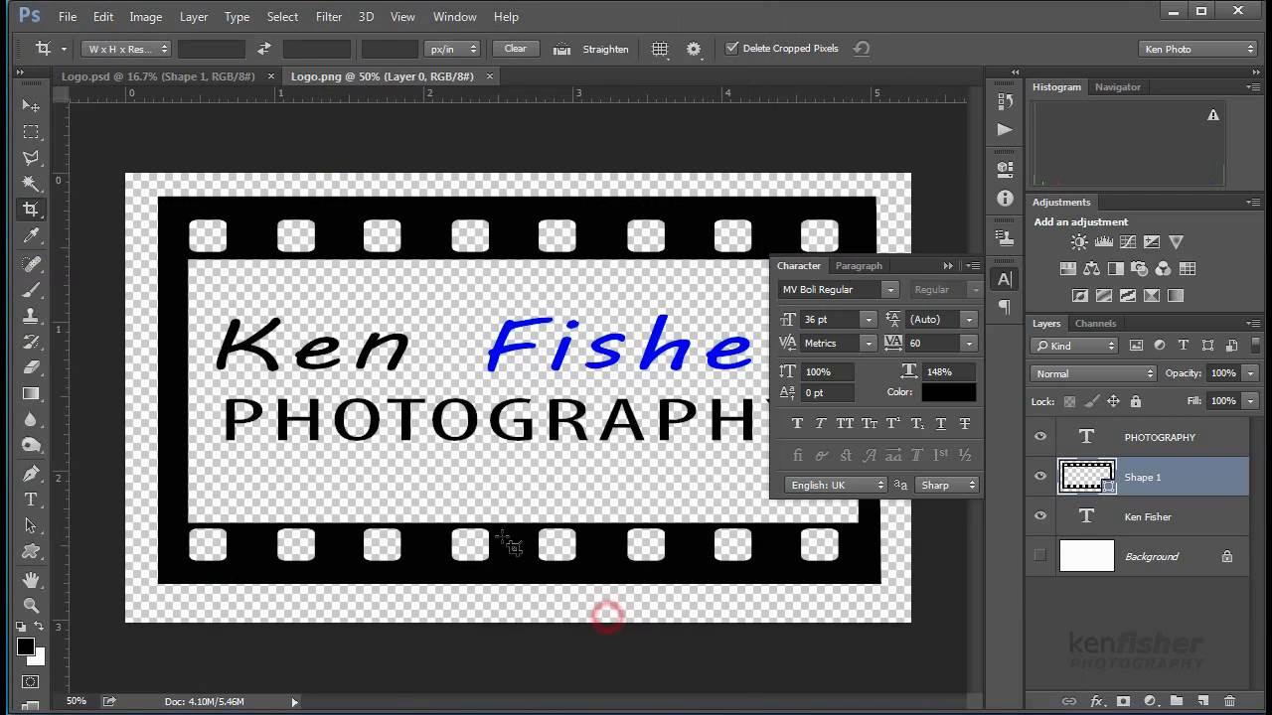
{"action": "left_click", "coordinate": [67, 17]}
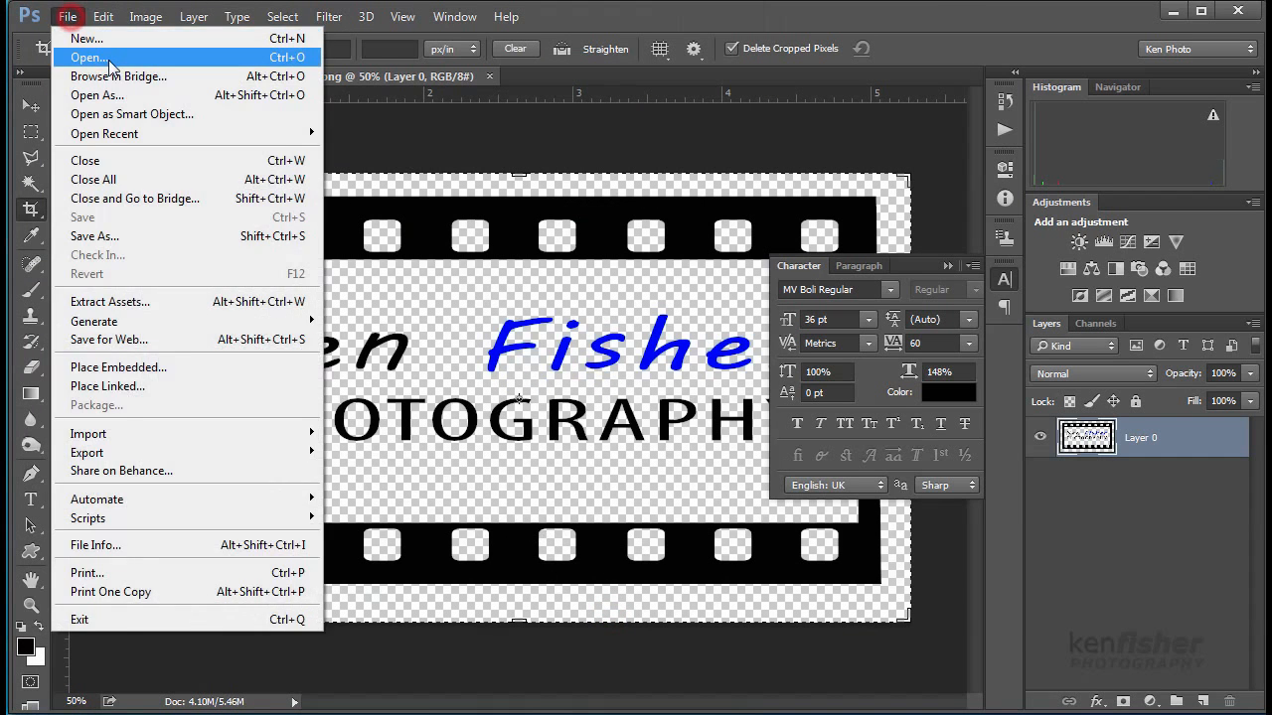
{"action": "left_click", "coordinate": [94, 53]}
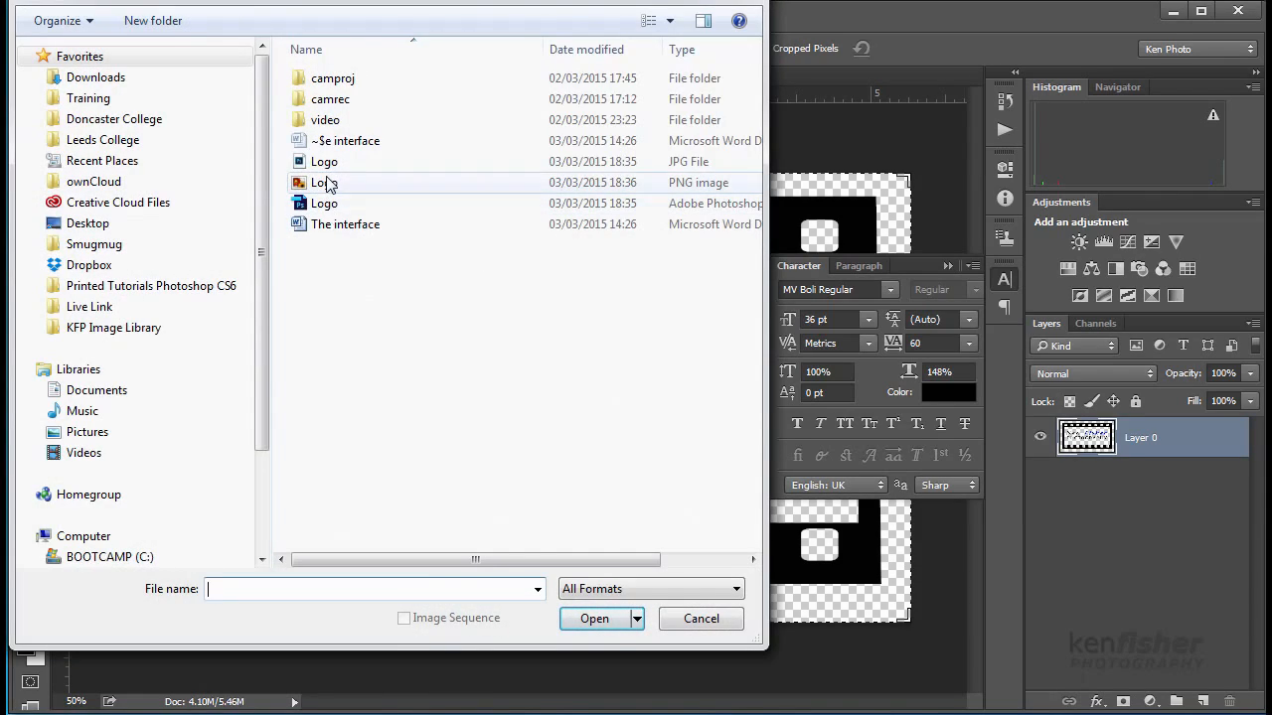
{"action": "left_click", "coordinate": [324, 161]}
{"action": "left_click", "coordinate": [604, 619]}
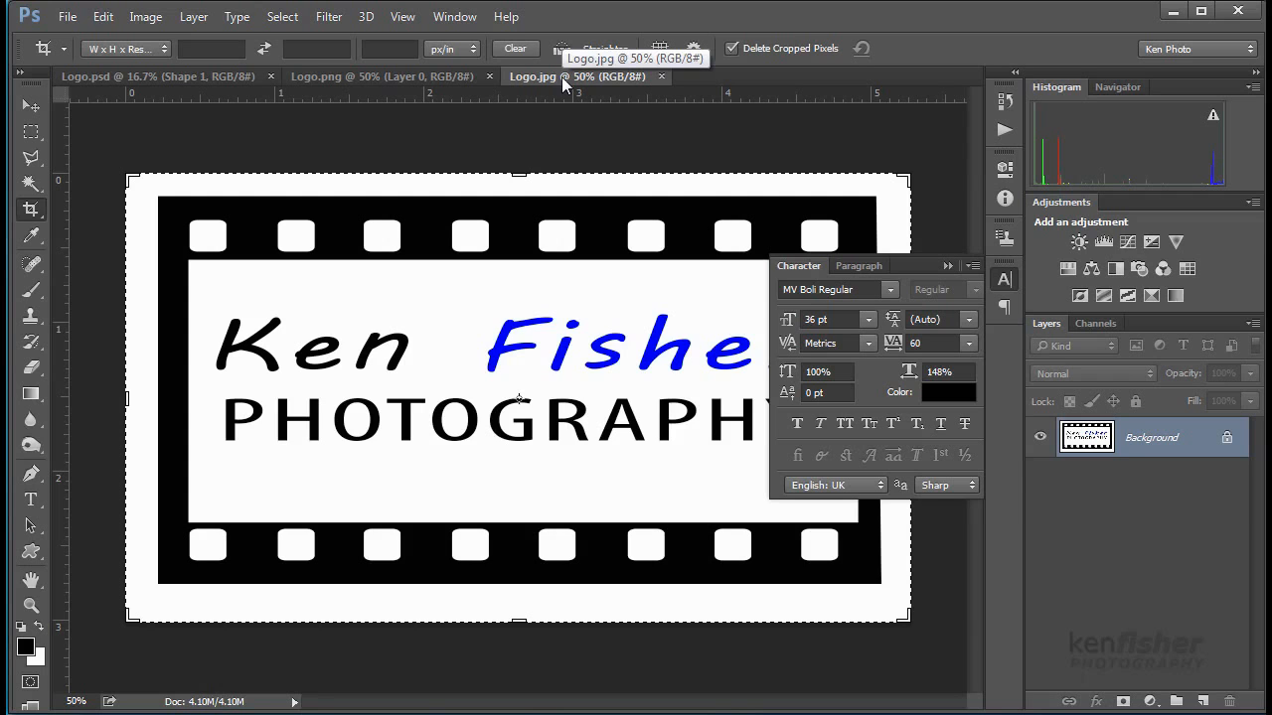
{"action": "left_click", "coordinate": [344, 77]}
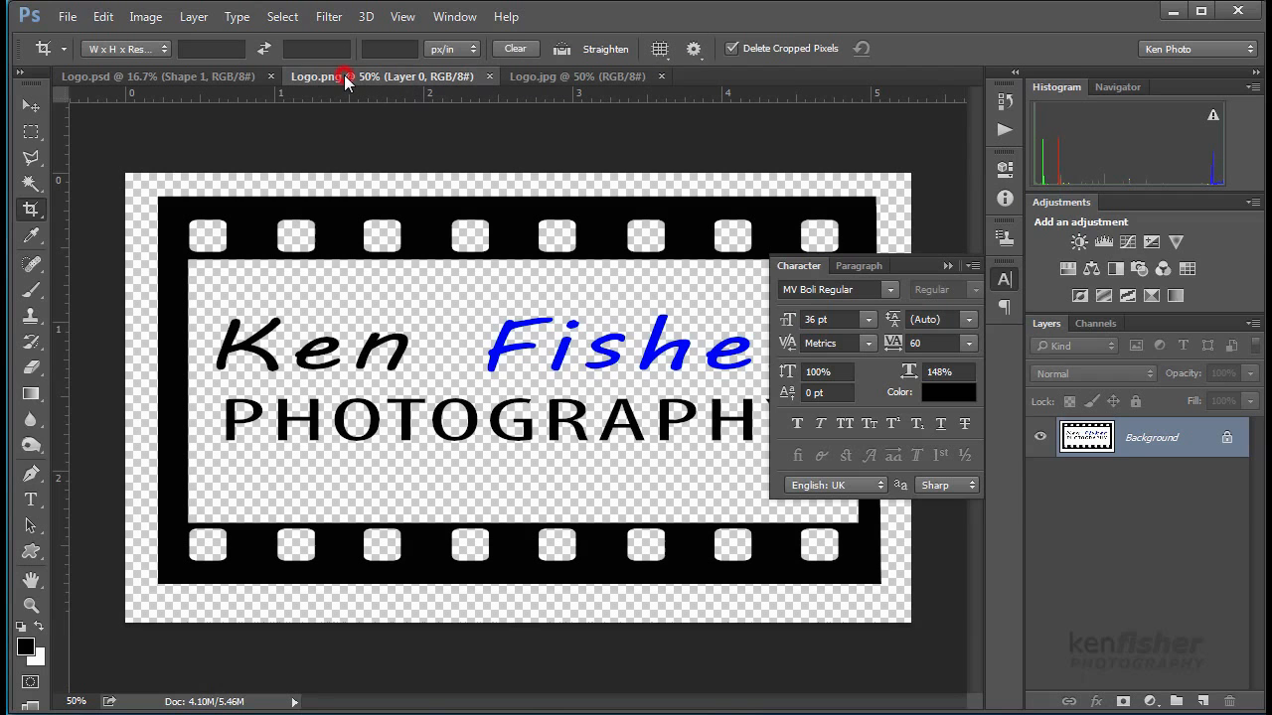